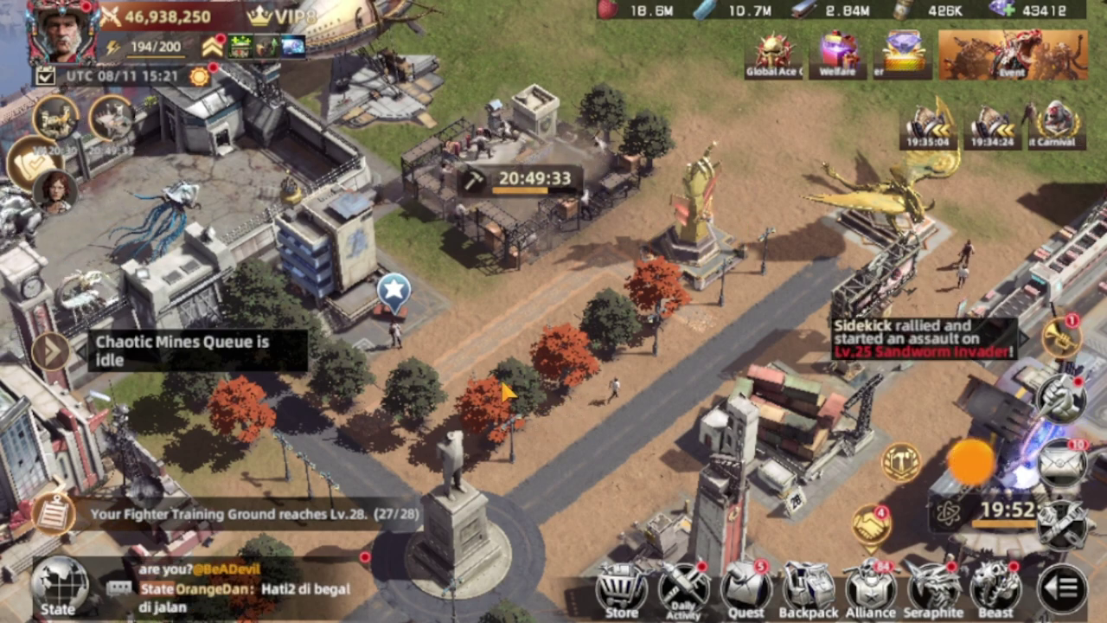
Switch out of Mecha Domination to the recent-apps overview.
{"action": "key", "text": "alt+Tab"}
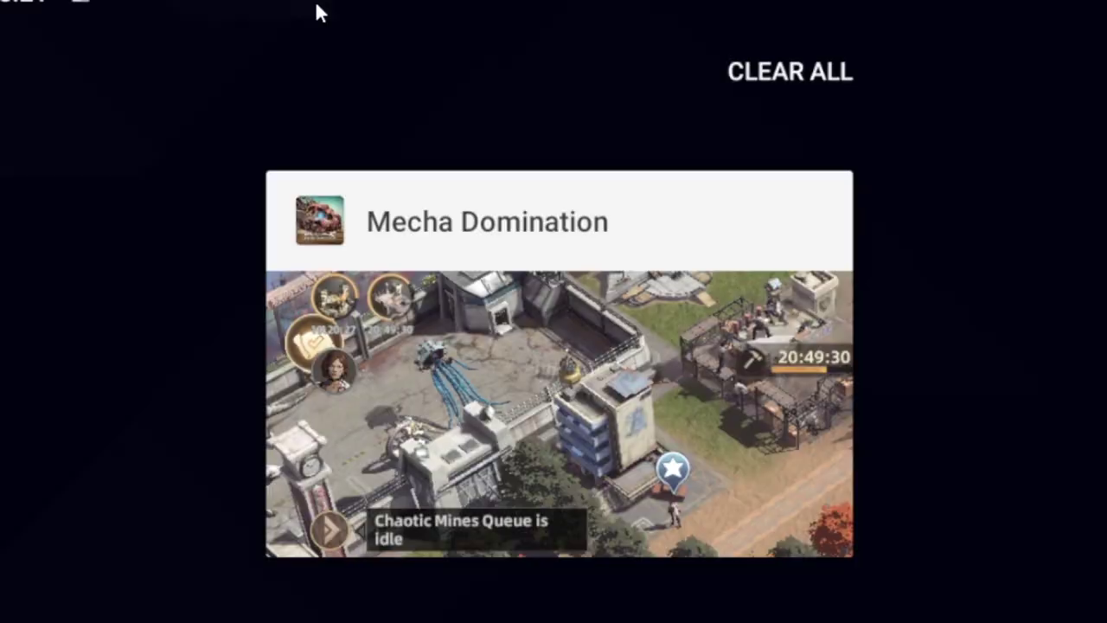
From the home screen, launch Chrome from System apps and load appgallery.huawei.com/#/app/C27162.
{"action": "left_click", "coordinate": [753, 418]}
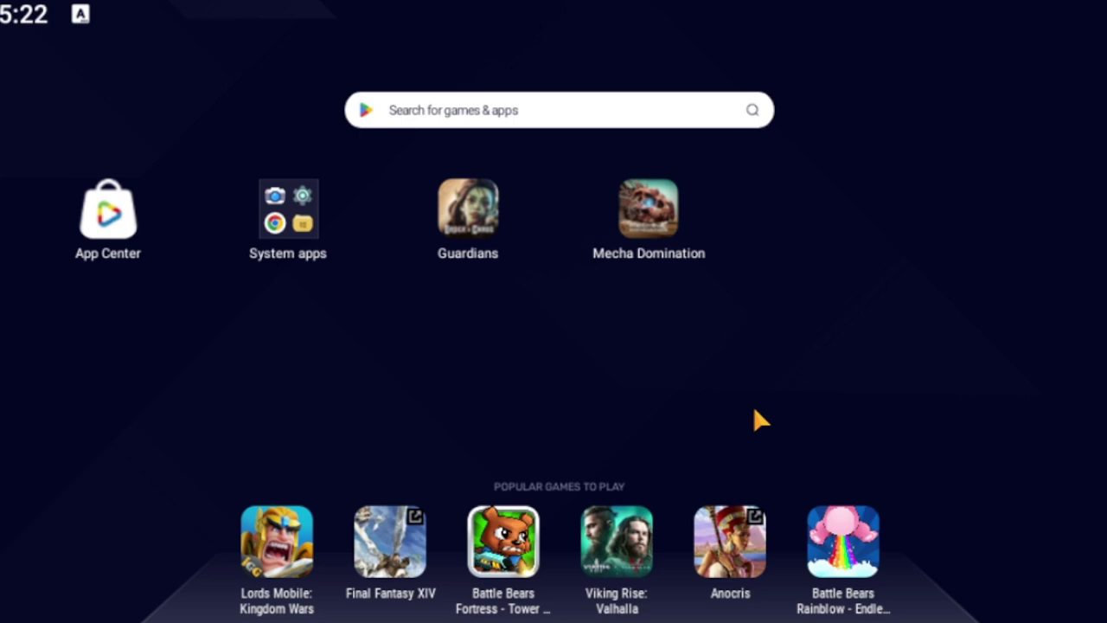
{"action": "left_click", "coordinate": [288, 218]}
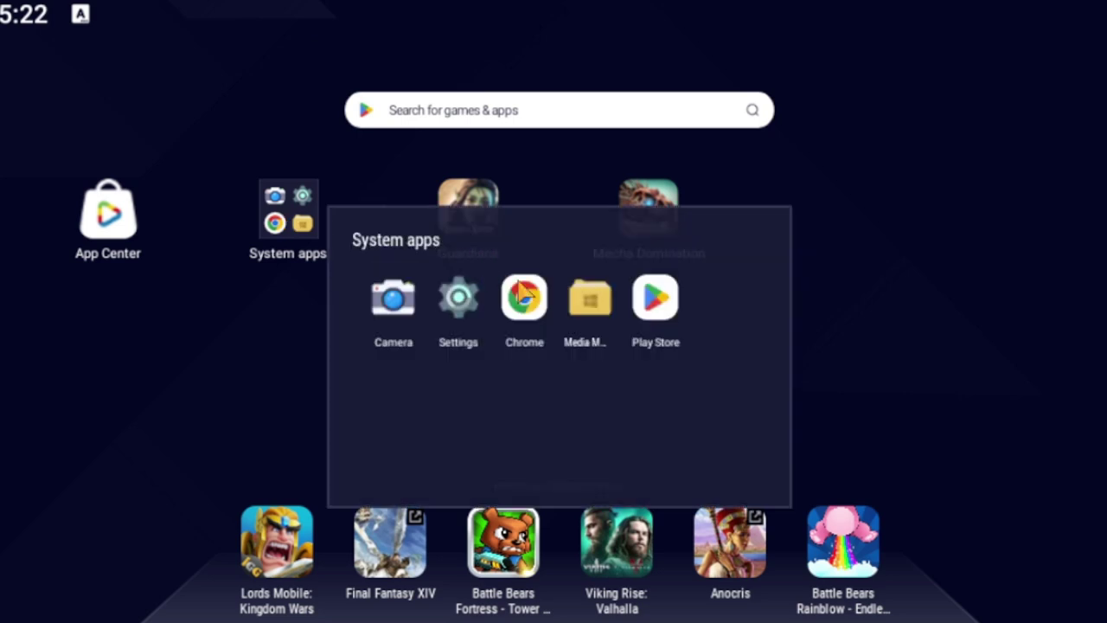
{"action": "left_click", "coordinate": [524, 297]}
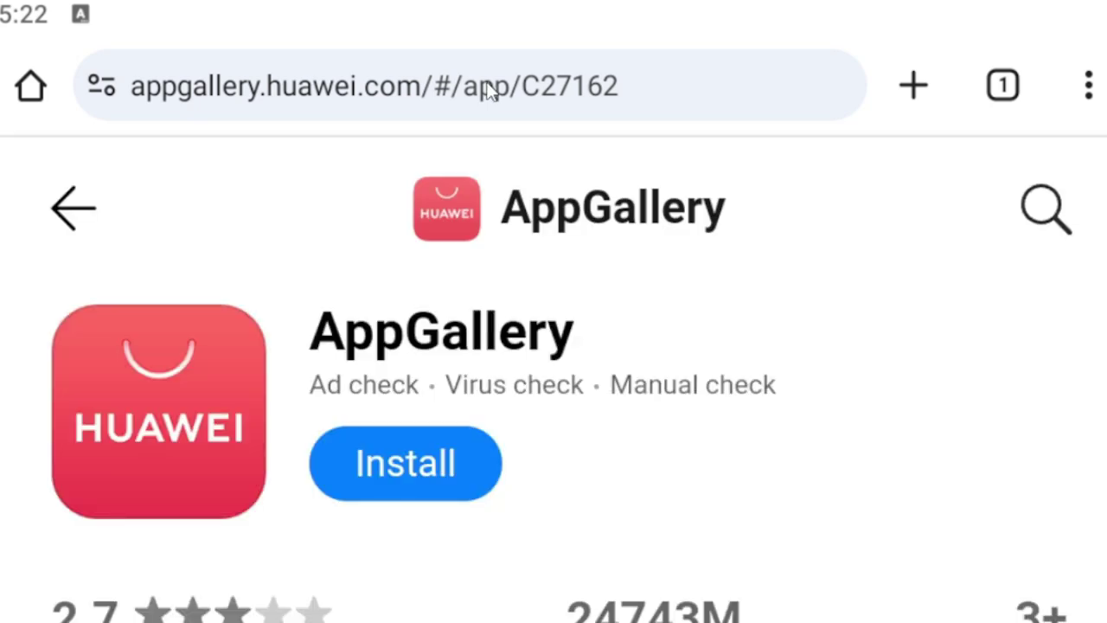
{"action": "left_click", "coordinate": [487, 84]}
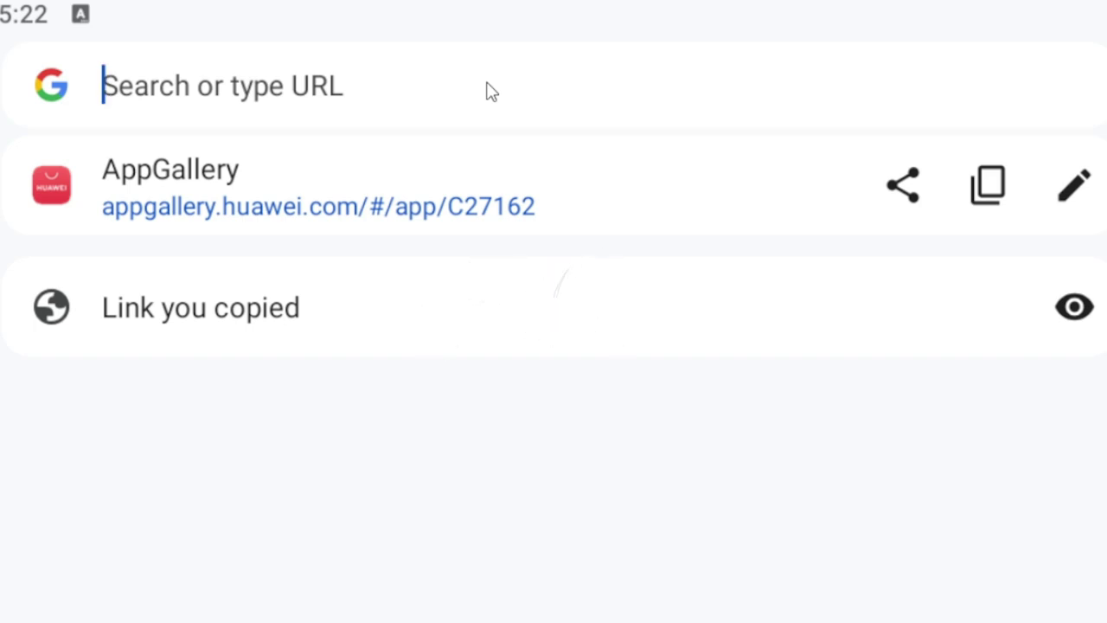
{"action": "type", "text": "https://appgallery.huawei.com/#/app/C27162"}
{"action": "key", "text": "Return"}
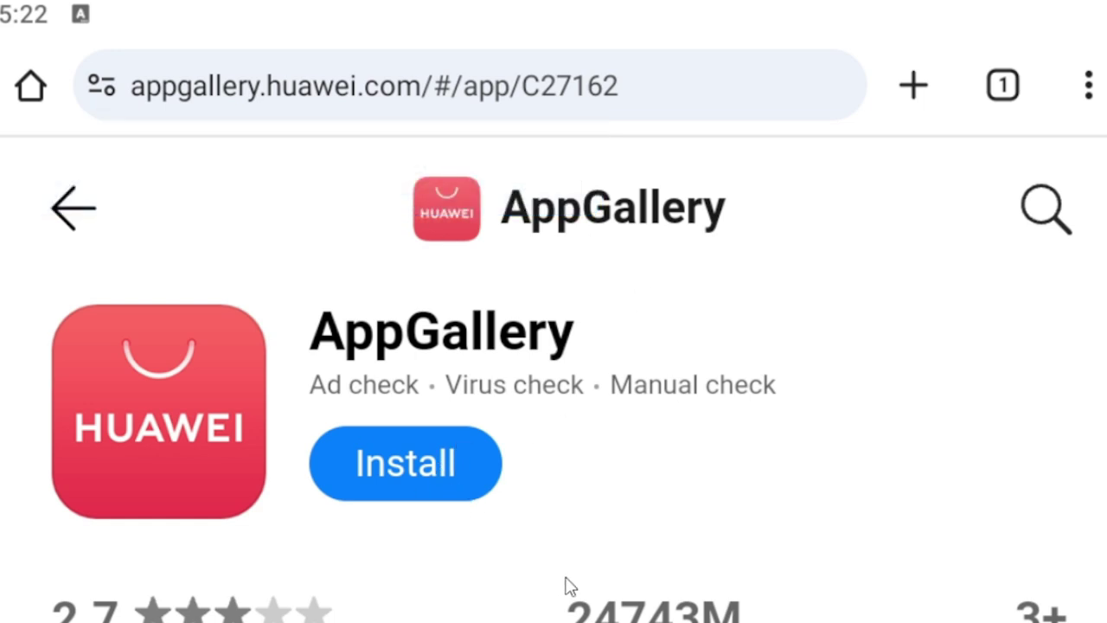
Download the AppGallery APK in Chrome, install it, and open AppGallery on its Featured page.
{"action": "scroll", "coordinate": [448, 313], "scroll_direction": "down", "scroll_amount": 2}
{"action": "left_click", "coordinate": [444, 311]}
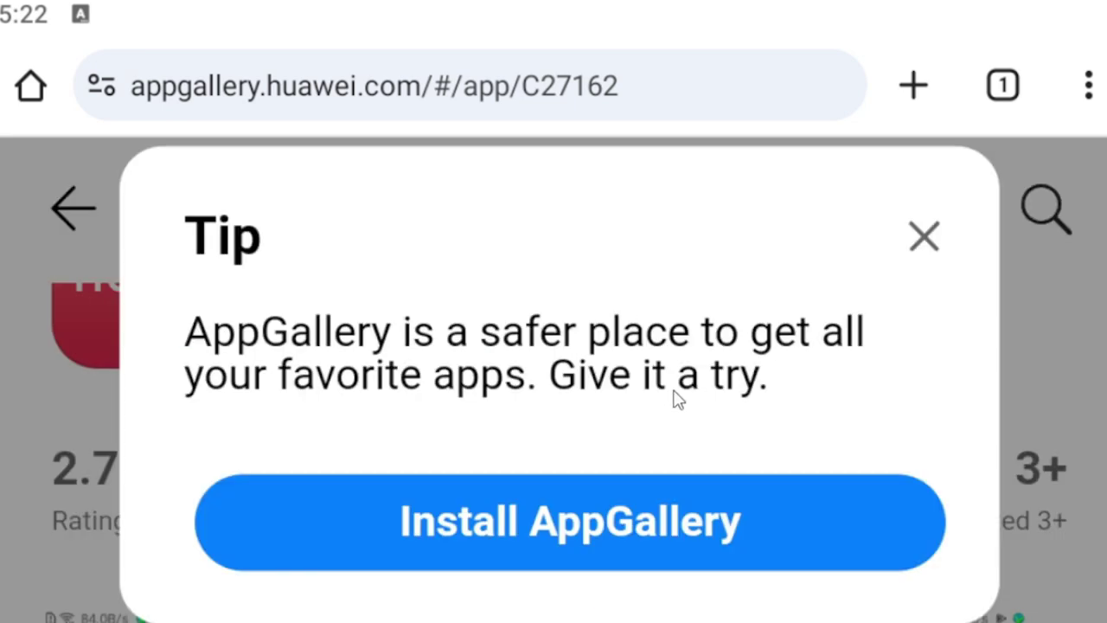
{"action": "left_click", "coordinate": [654, 527]}
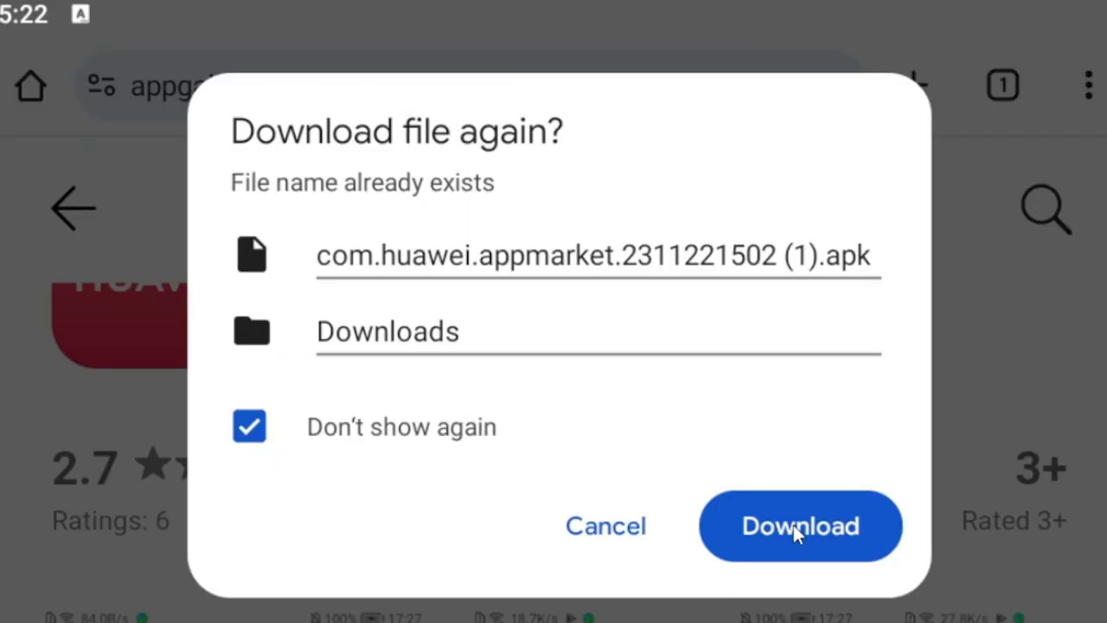
{"action": "left_click", "coordinate": [793, 526]}
{"action": "left_click", "coordinate": [843, 177]}
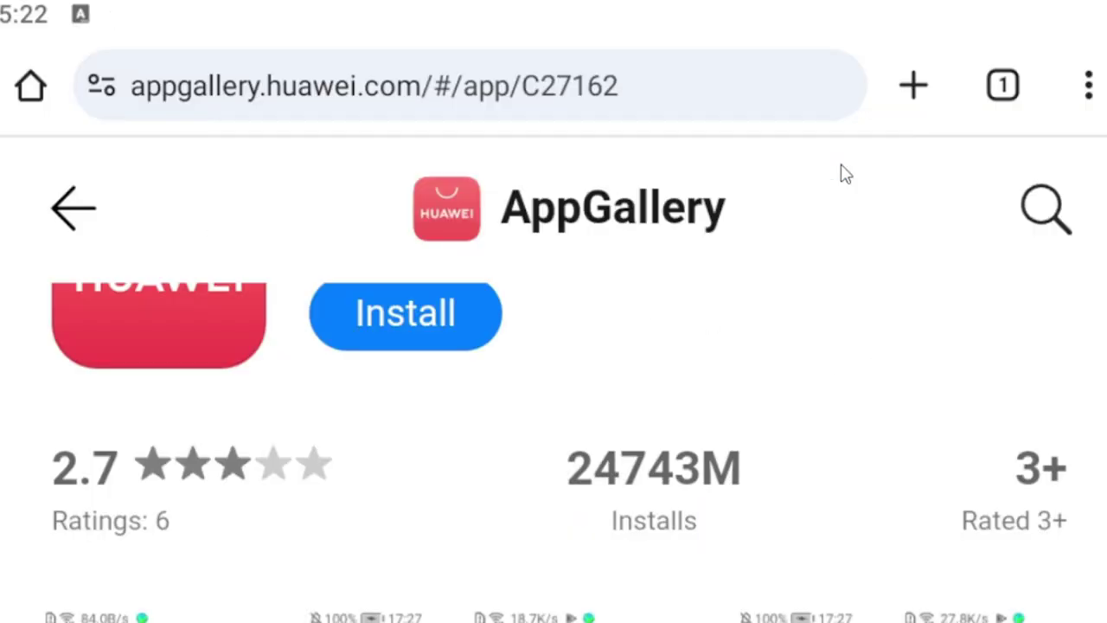
{"action": "left_click", "coordinate": [1048, 578]}
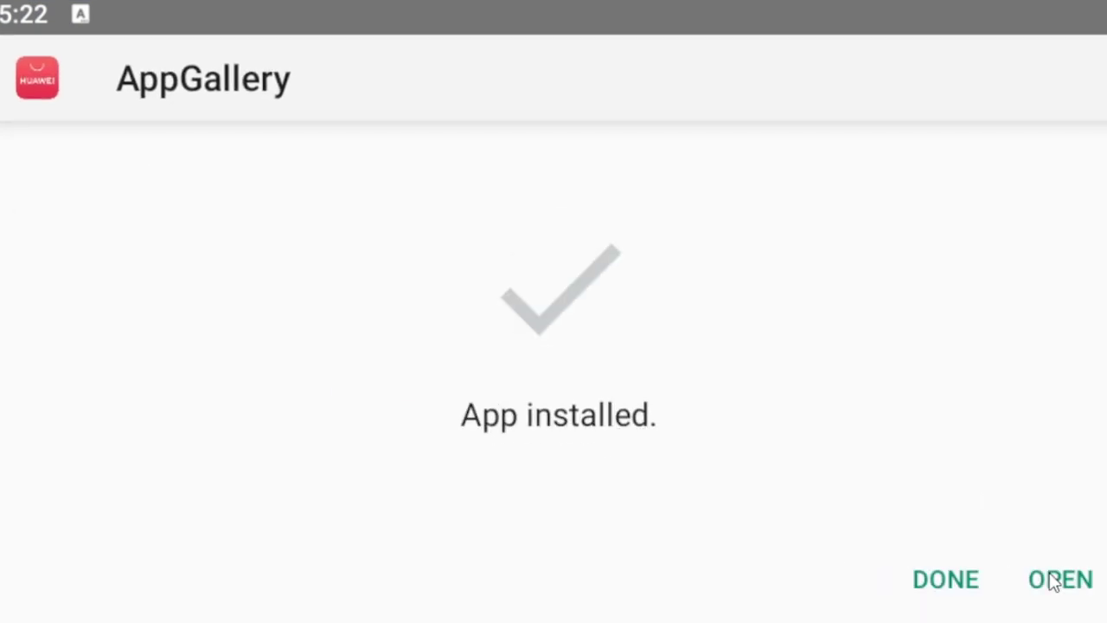
{"action": "left_click", "coordinate": [1051, 591]}
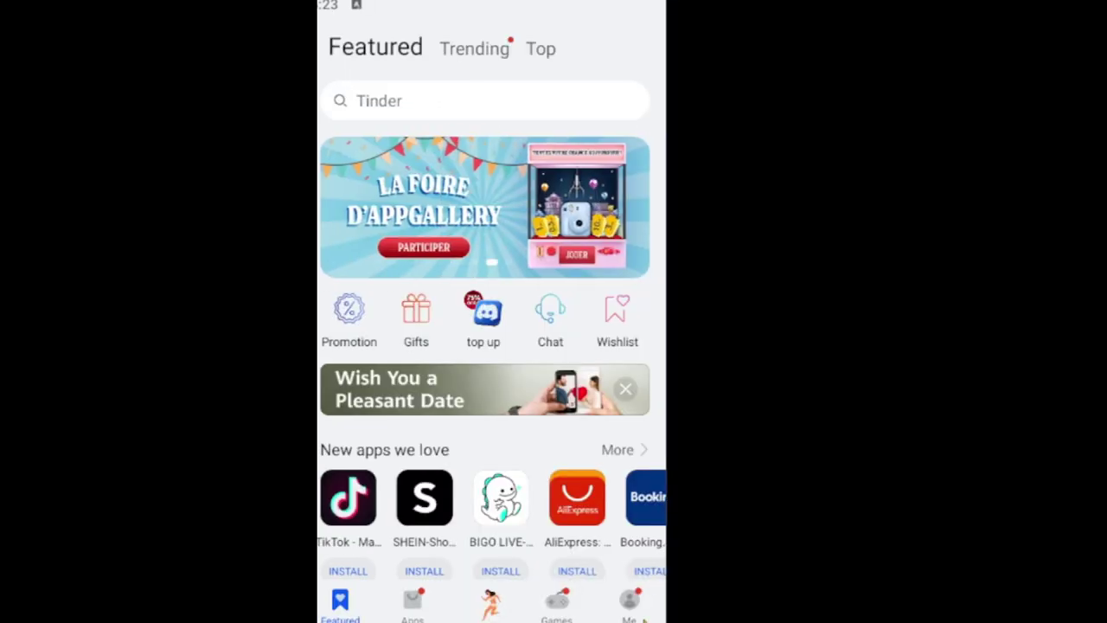
Search AppGallery for 'hms core' from the Me page.
{"action": "left_click", "coordinate": [640, 616]}
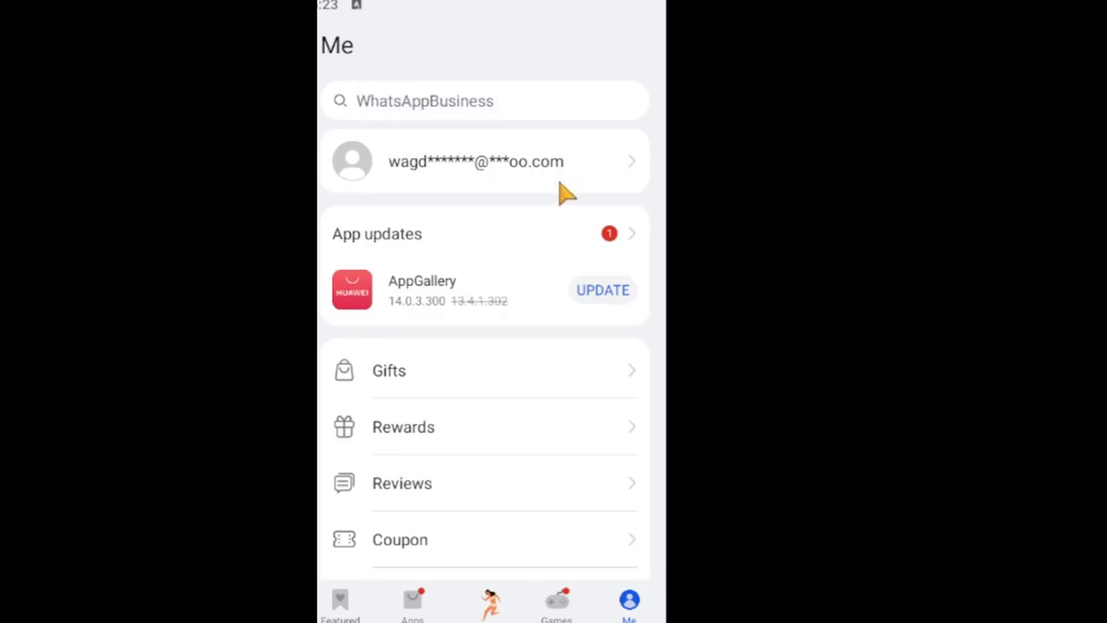
{"action": "left_click", "coordinate": [508, 110]}
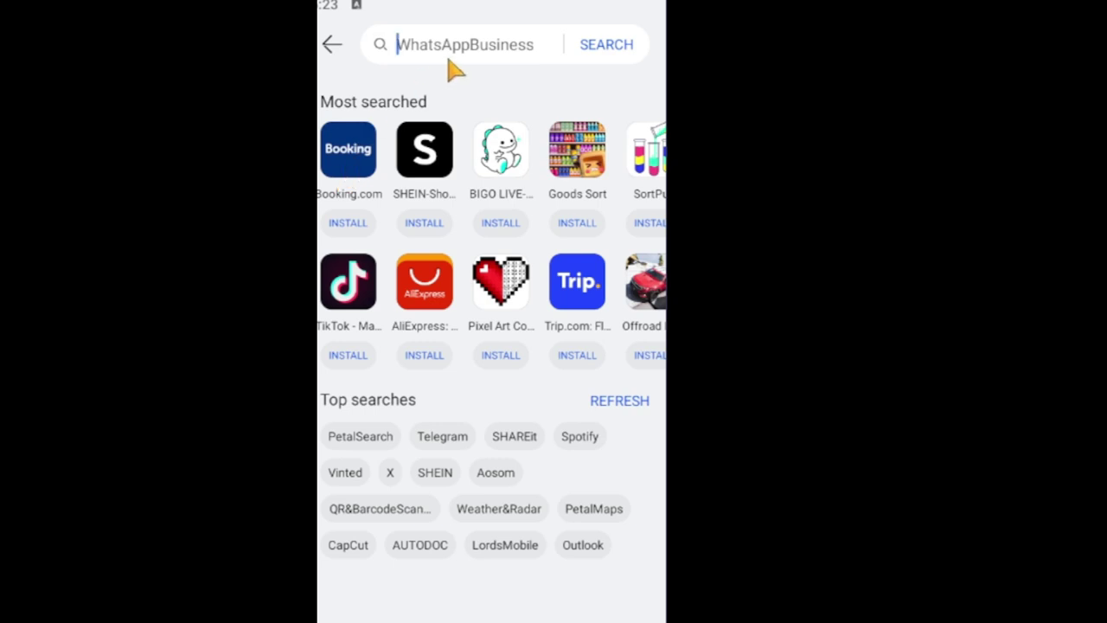
{"action": "type", "text": "hms"}
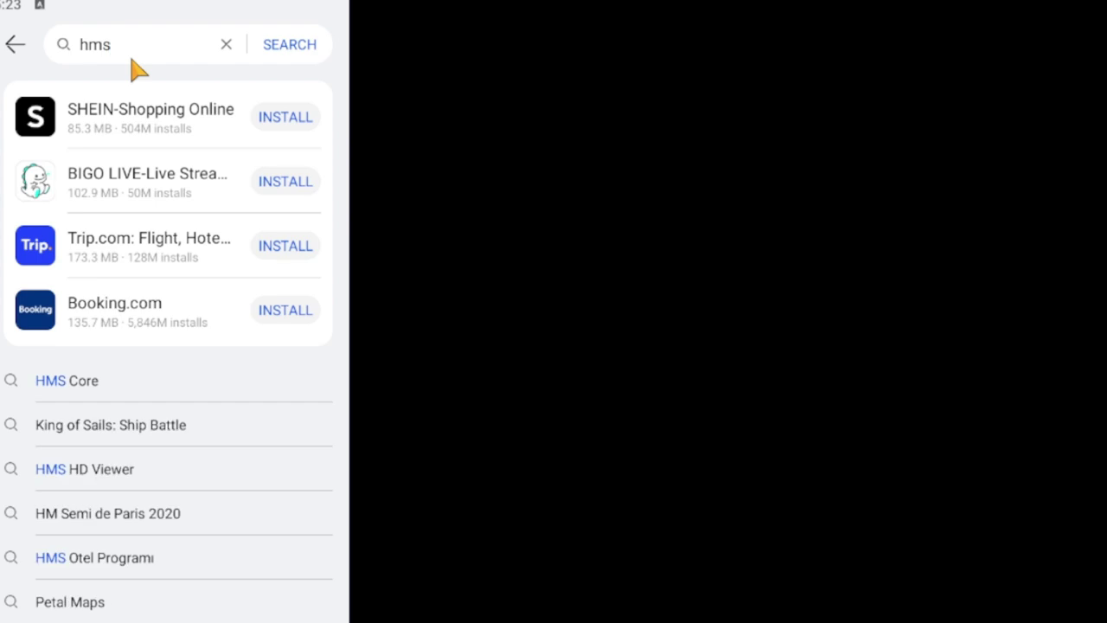
{"action": "type", "text": " core"}
{"action": "key", "text": "Return"}
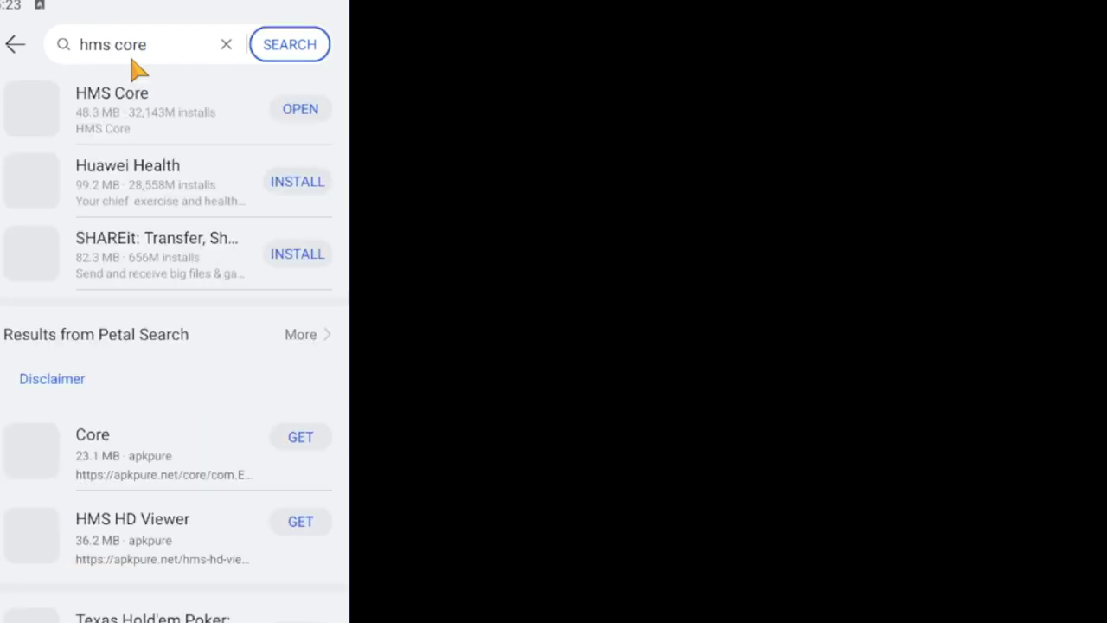
Check the HMS Core result shows it as installed, then return to the home screen.
{"action": "left_click_drag", "start_coordinate": [142, 125], "coordinate": [153, 193]}
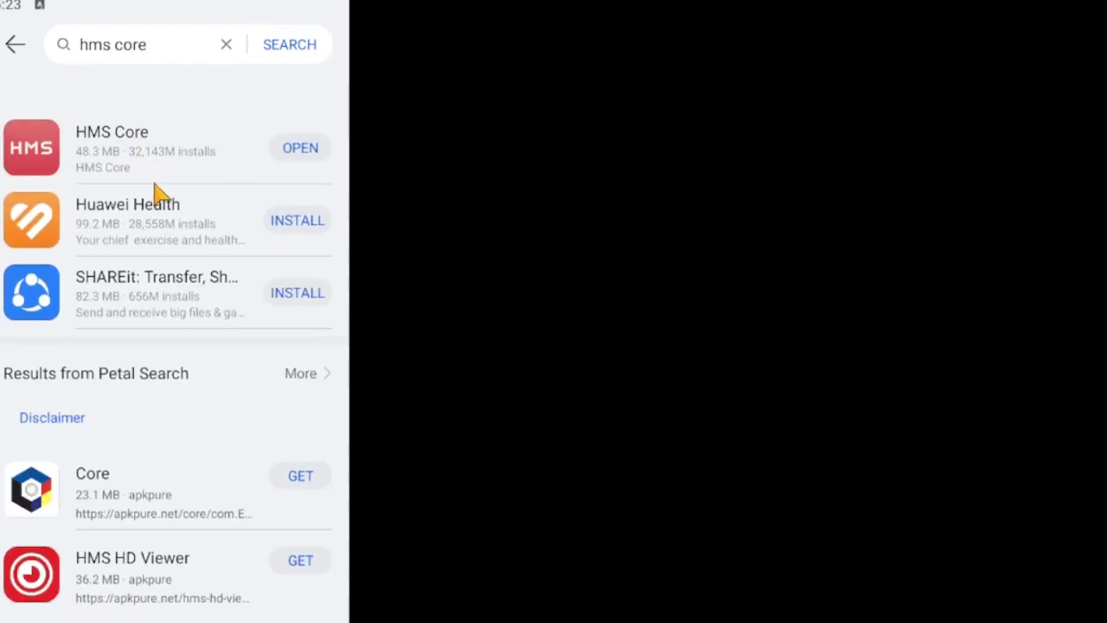
{"action": "left_click_drag", "start_coordinate": [303, 110], "coordinate": [216, 122]}
{"action": "left_click", "coordinate": [164, 116]}
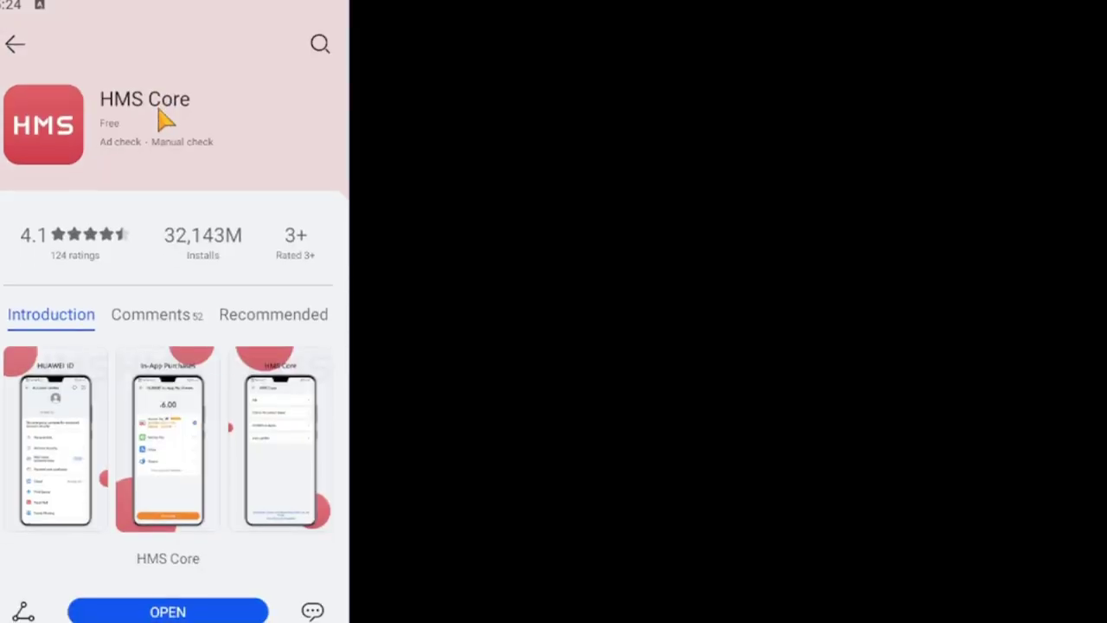
{"action": "left_click", "coordinate": [15, 45]}
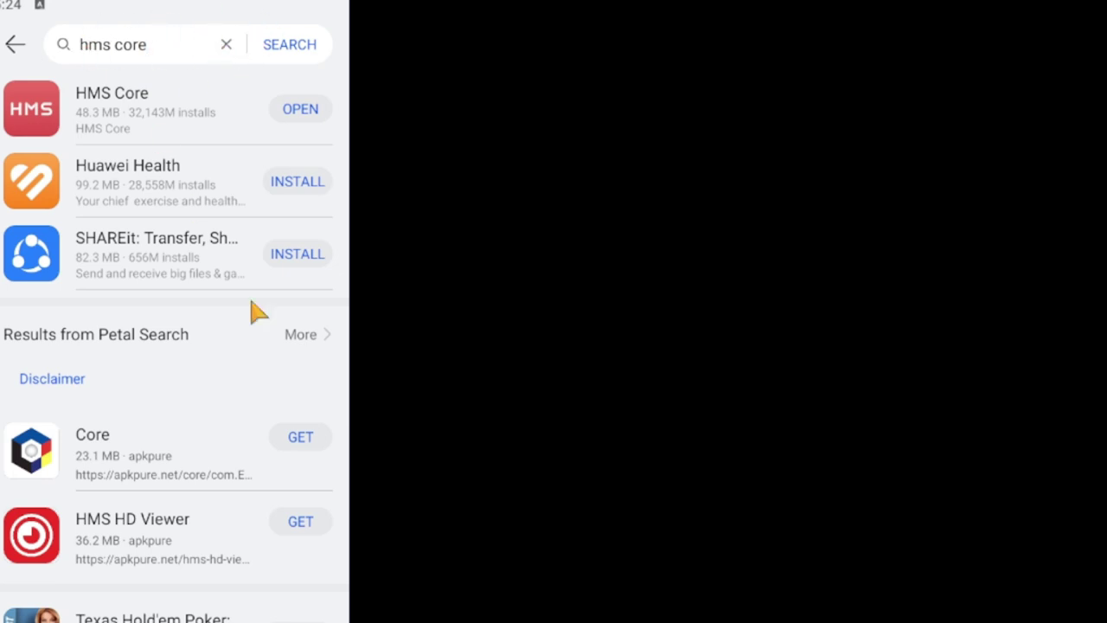
{"action": "mouse_move", "coordinate": [355, 13]}
{"action": "left_click", "coordinate": [367, 587]}
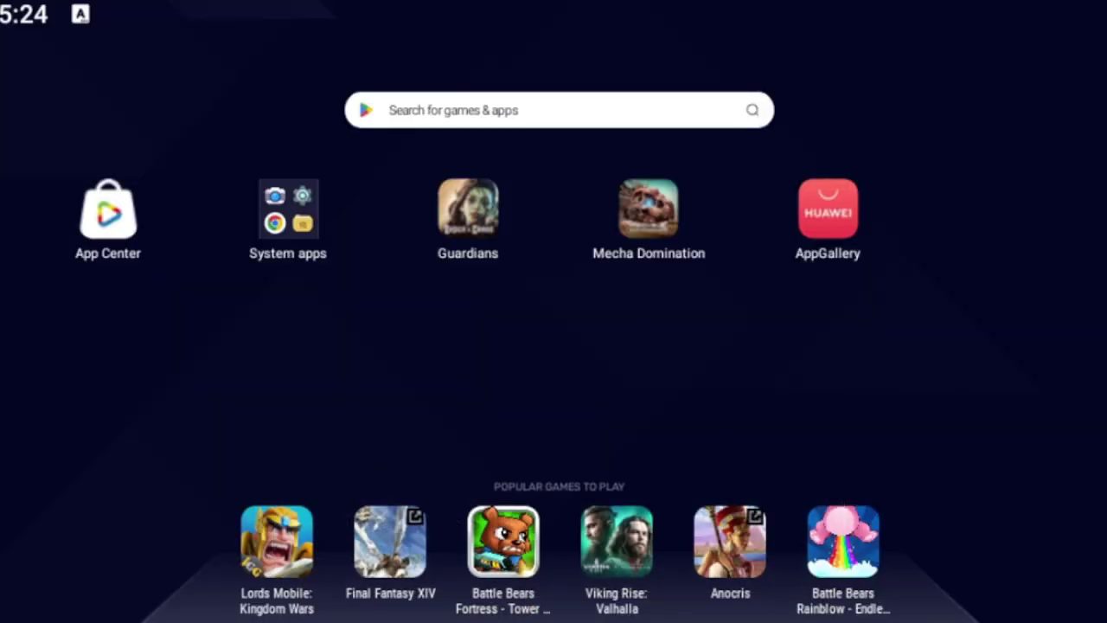
Launch Chrome and load the HMS Core page at appgallery.huawei.com/#/app/C10132067.
{"action": "left_click", "coordinate": [288, 212]}
{"action": "left_click", "coordinate": [588, 333]}
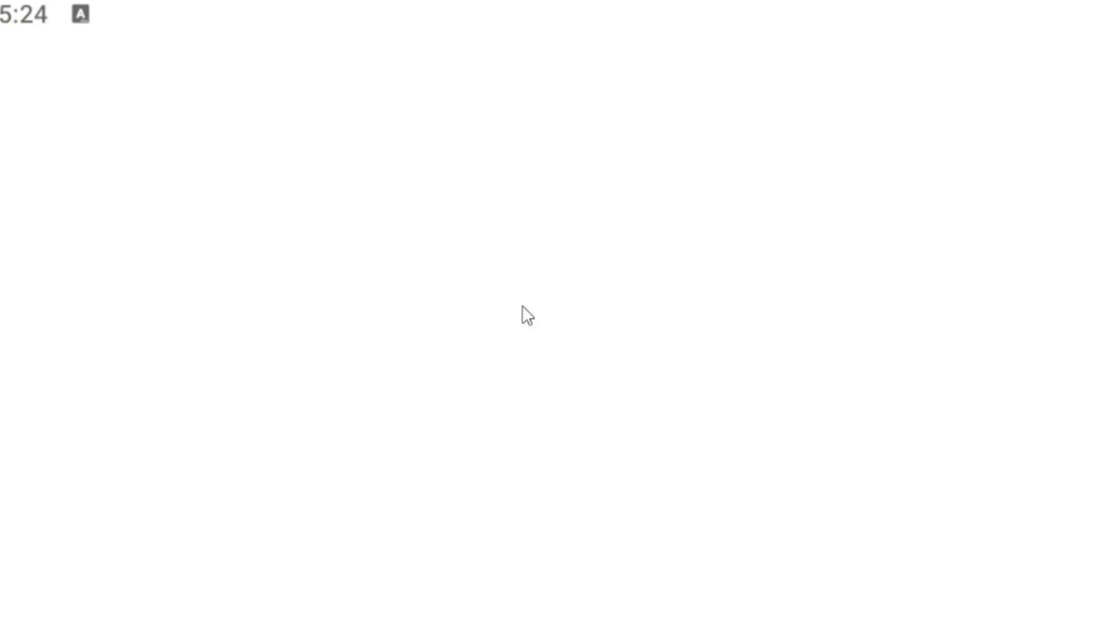
{"action": "left_click", "coordinate": [497, 69]}
{"action": "type", "text": "https://appgallery.huawei.com/#/app/C10132067"}
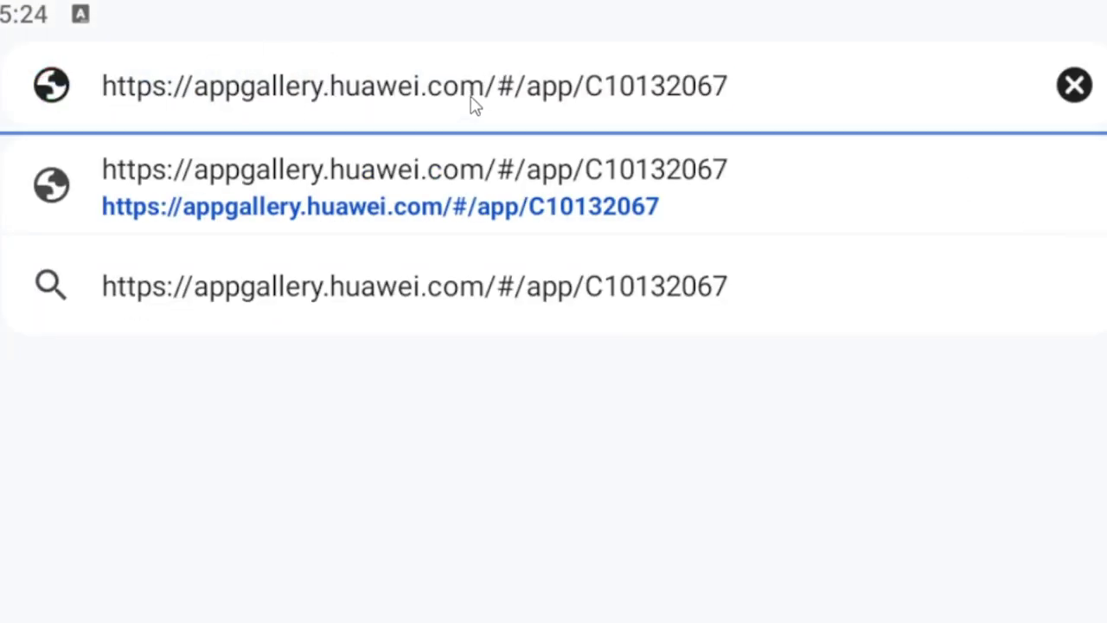
{"action": "key", "text": "Return"}
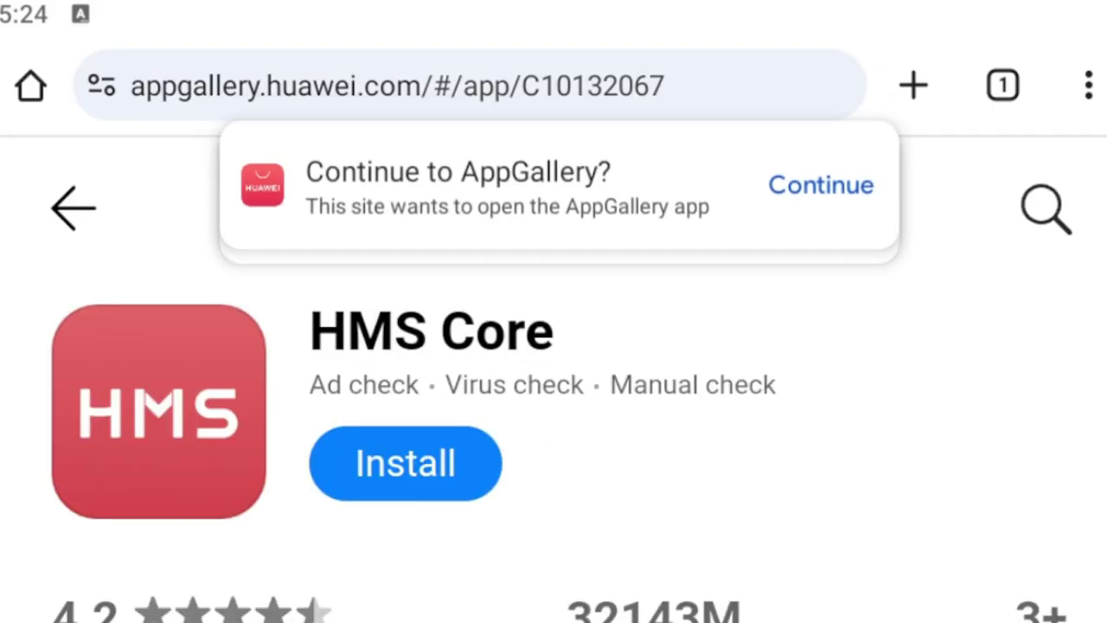
Re-paste and reload the HMS Core page address, then switch to the recent-apps overview.
{"action": "left_click", "coordinate": [622, 82]}
{"action": "type", "text": "https://appgallery.huawei.com/#/app/C10132067"}
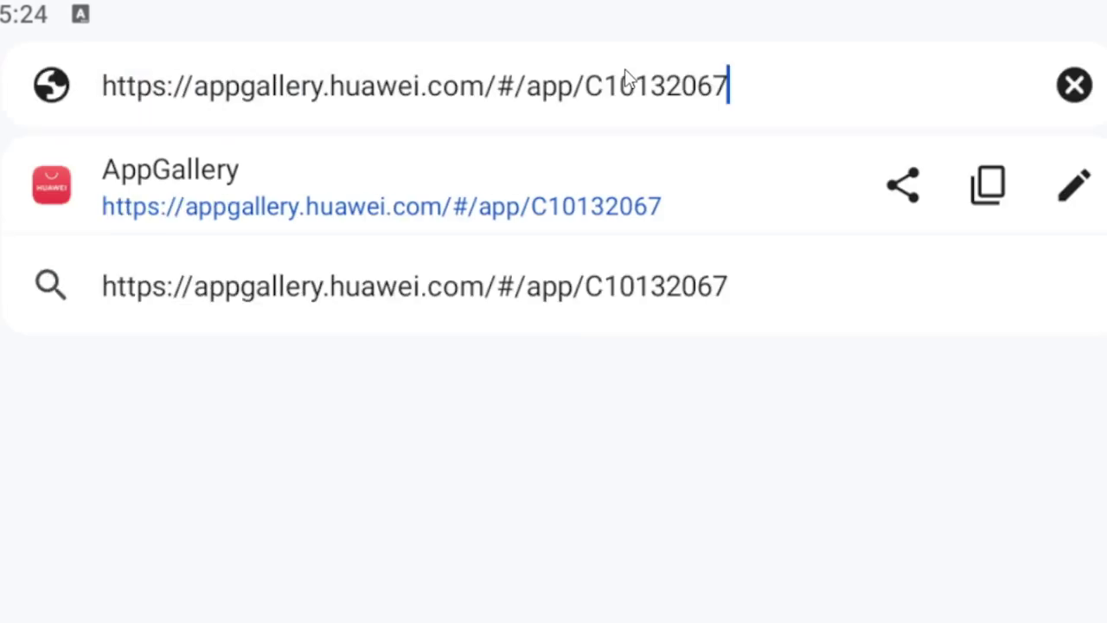
{"action": "key", "text": "Return"}
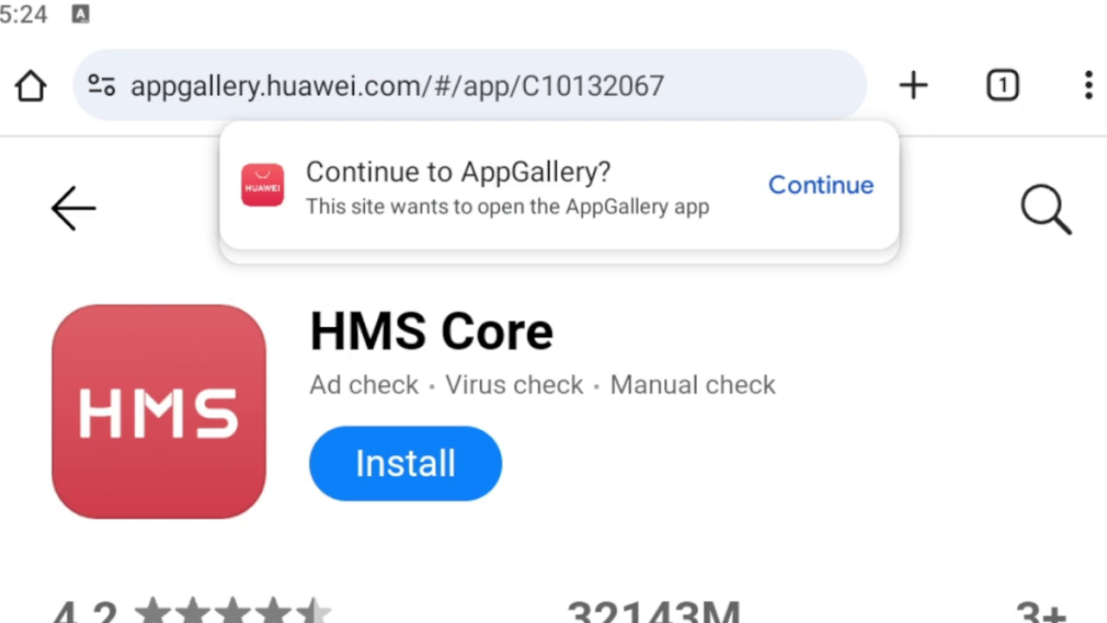
{"action": "key", "text": "alt+Tab"}
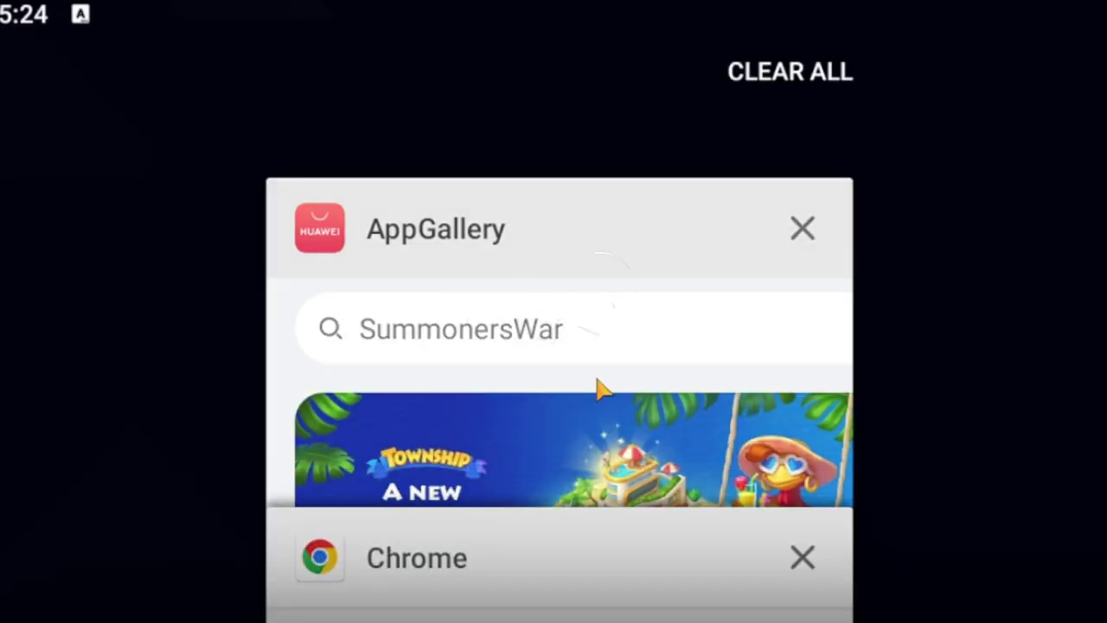
Return to AppGallery, clear the hms core search, and open search from the Featured page.
{"action": "left_click", "coordinate": [595, 386]}
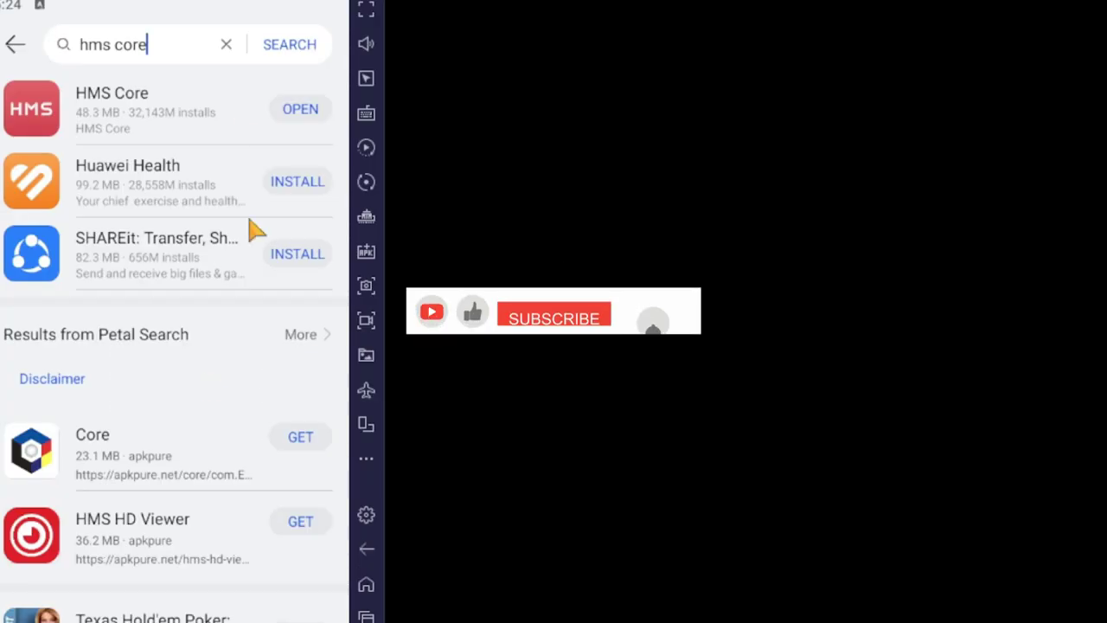
{"action": "left_click", "coordinate": [224, 45]}
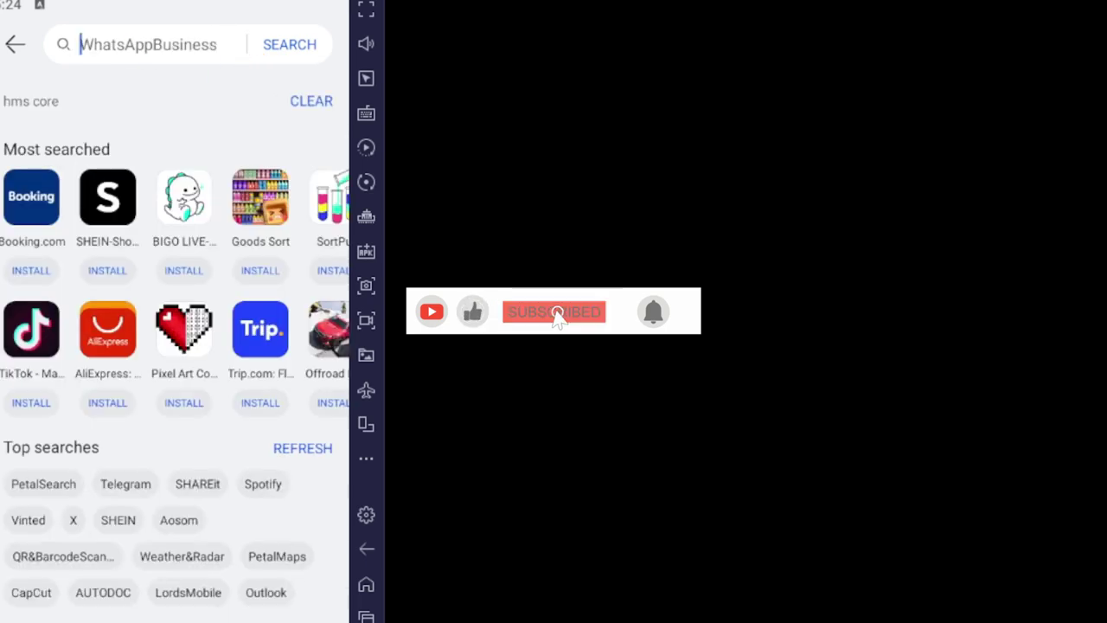
{"action": "left_click", "coordinate": [24, 45]}
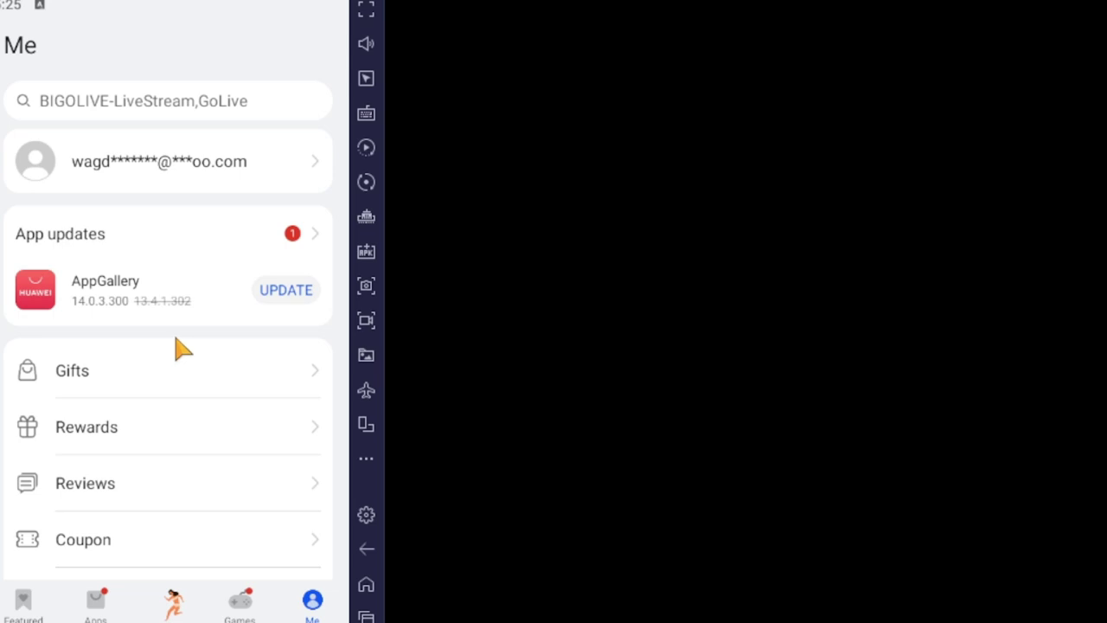
{"action": "left_click", "coordinate": [32, 601]}
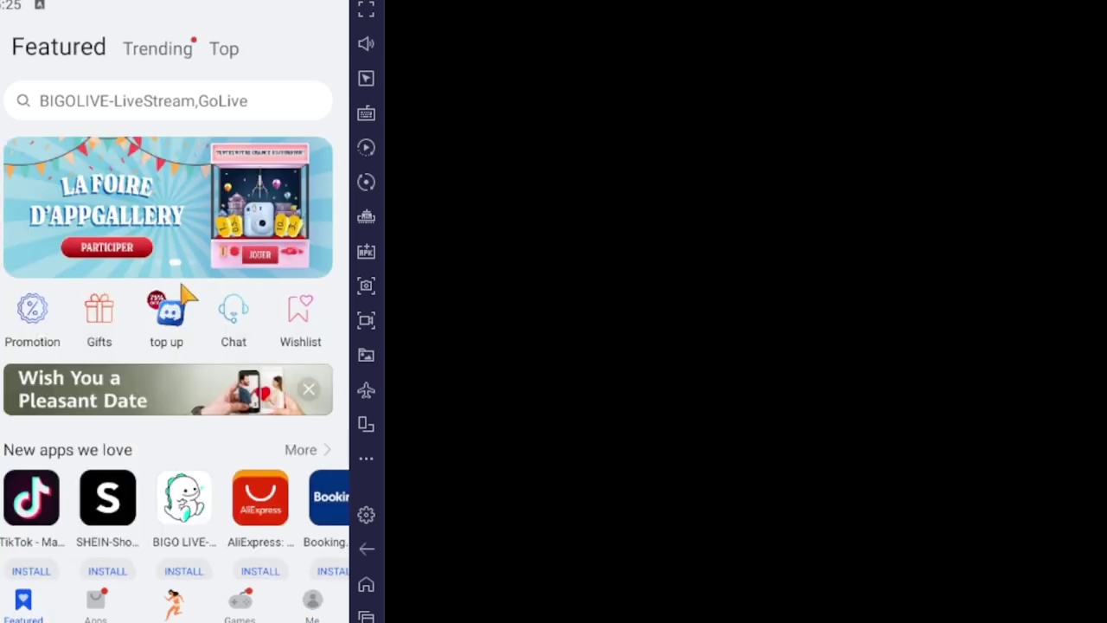
{"action": "left_click", "coordinate": [196, 112]}
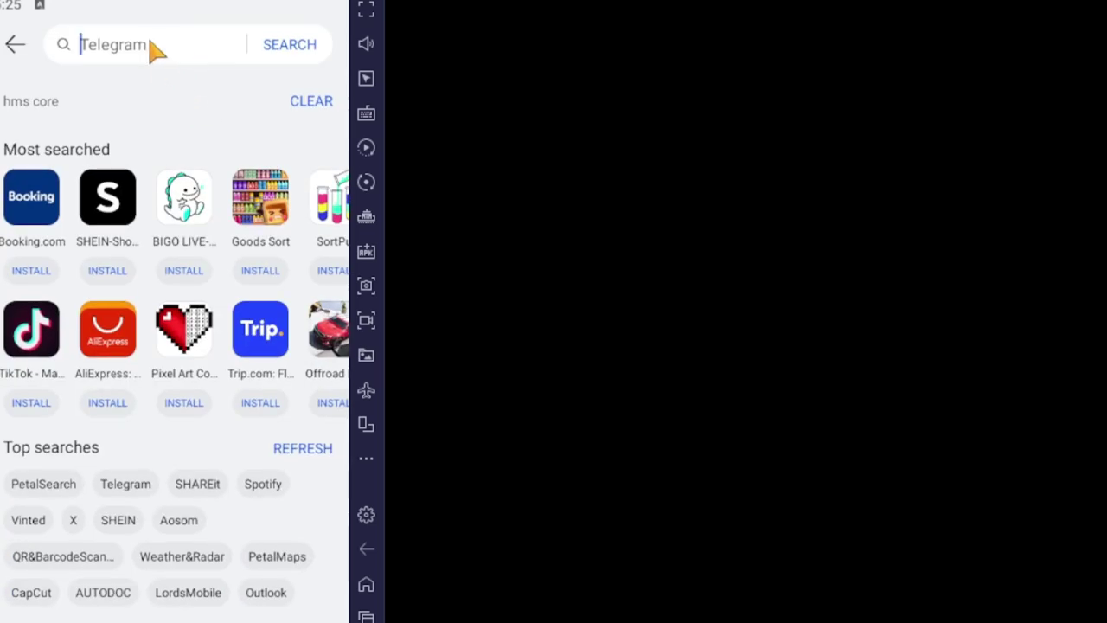
Search 'mecha domination', then install and launch Mecha Domination: Rampage.
{"action": "type", "text": "m"}
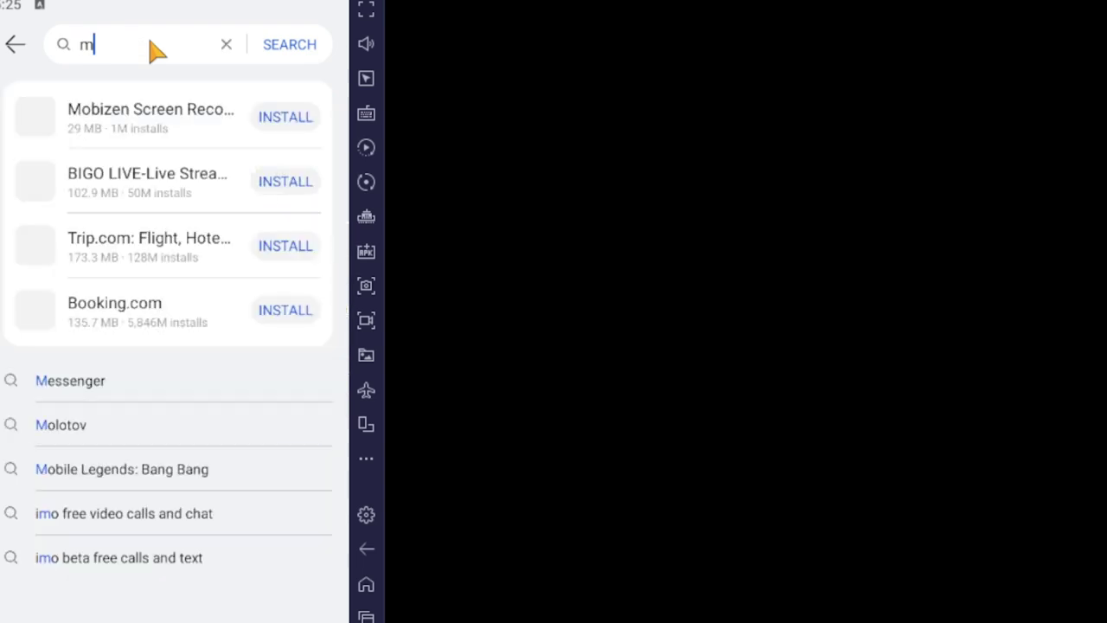
{"action": "type", "text": "echa domination"}
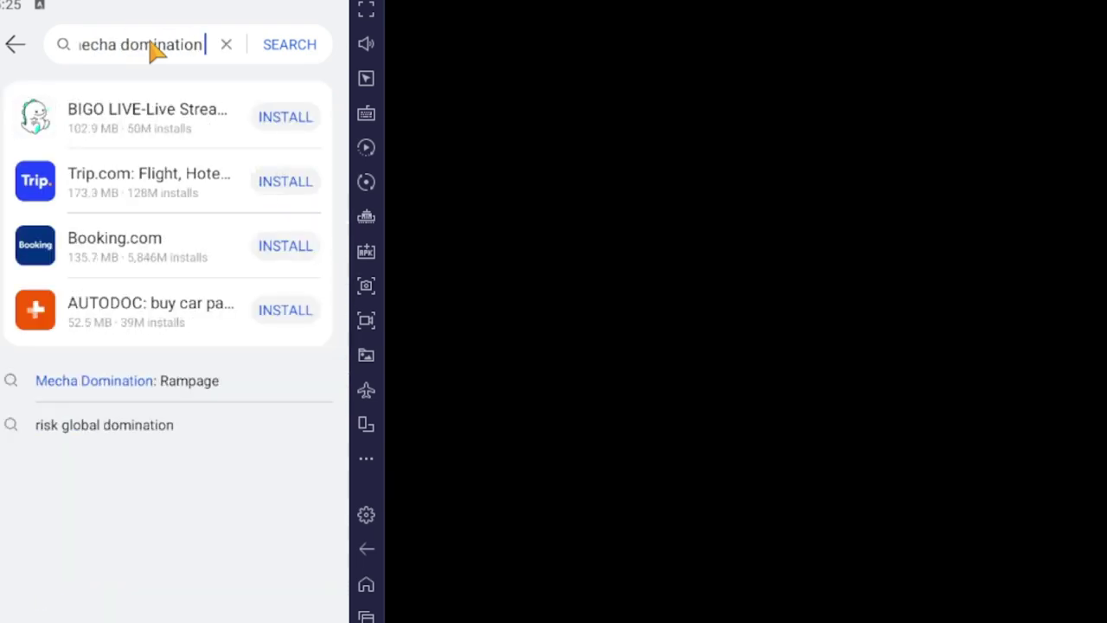
{"action": "key", "text": "BackSpace"}
{"action": "key", "text": "BackSpace"}
{"action": "key", "text": "BackSpace"}
{"action": "key", "text": "BackSpace"}
{"action": "key", "text": "BackSpace"}
{"action": "key", "text": "BackSpace"}
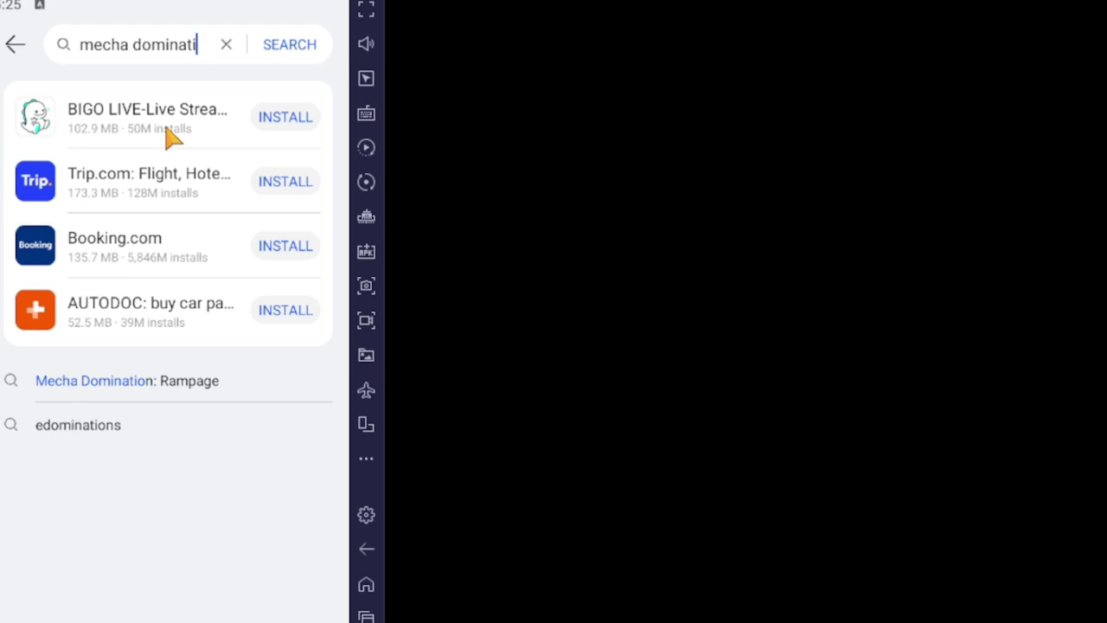
{"action": "key", "text": "BackSpace"}
{"action": "key", "text": "BackSpace"}
{"action": "key", "text": "BackSpace"}
{"action": "left_click", "coordinate": [192, 386]}
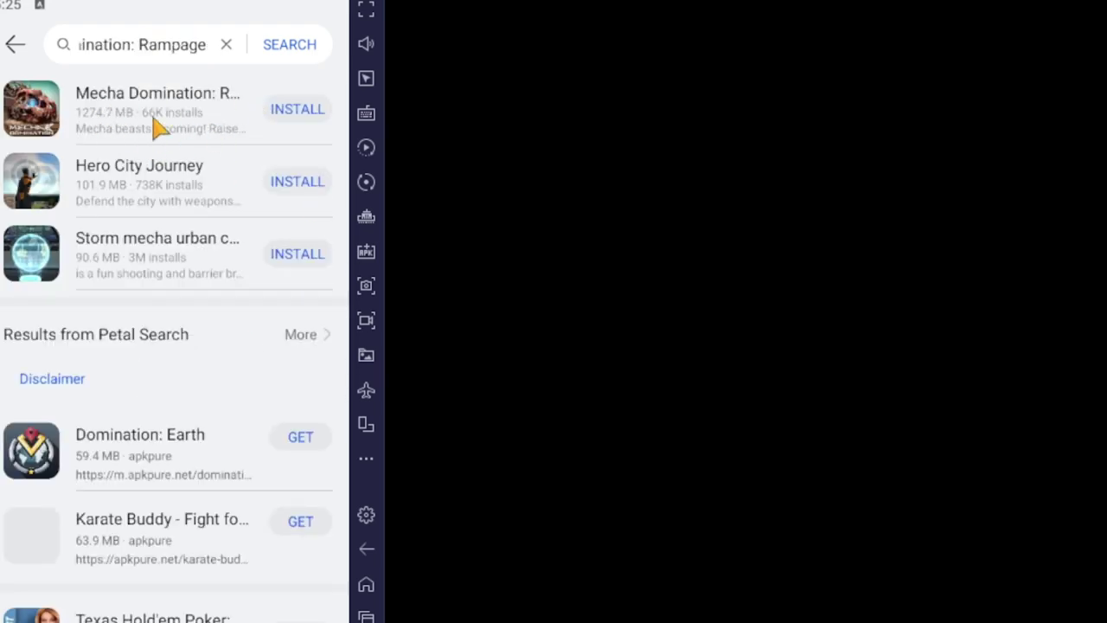
{"action": "left_click", "coordinate": [303, 120]}
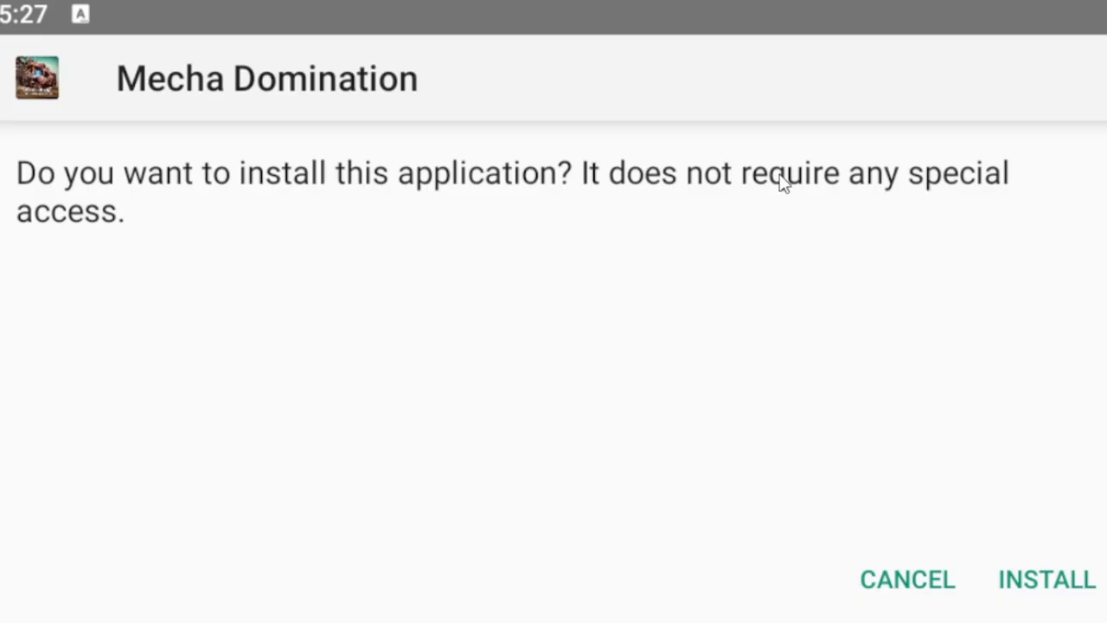
{"action": "left_click", "coordinate": [1079, 595]}
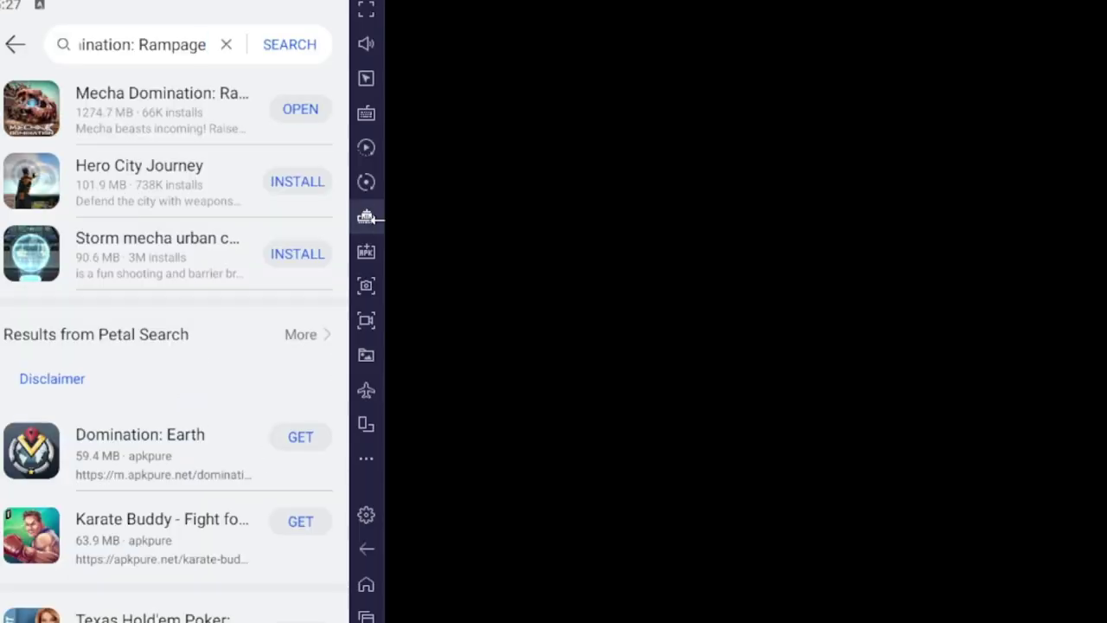
{"action": "left_click", "coordinate": [296, 119]}
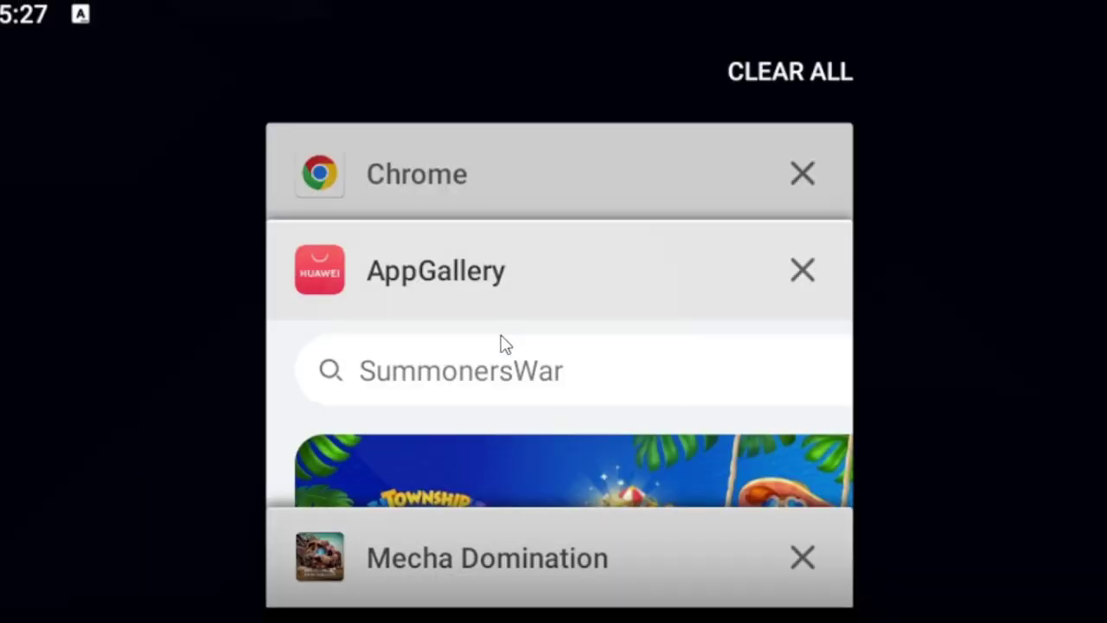
Switch back to AppGallery, leave the search results, and open the Me page.
{"action": "left_click", "coordinate": [504, 346]}
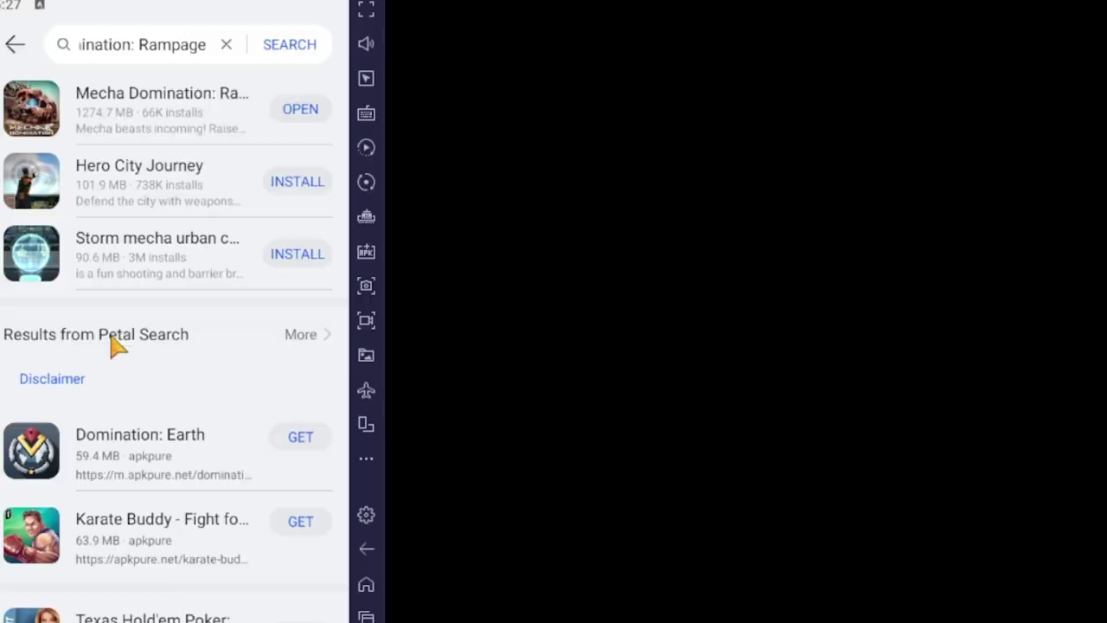
{"action": "scroll", "coordinate": [173, 406], "scroll_direction": "down", "scroll_amount": 2}
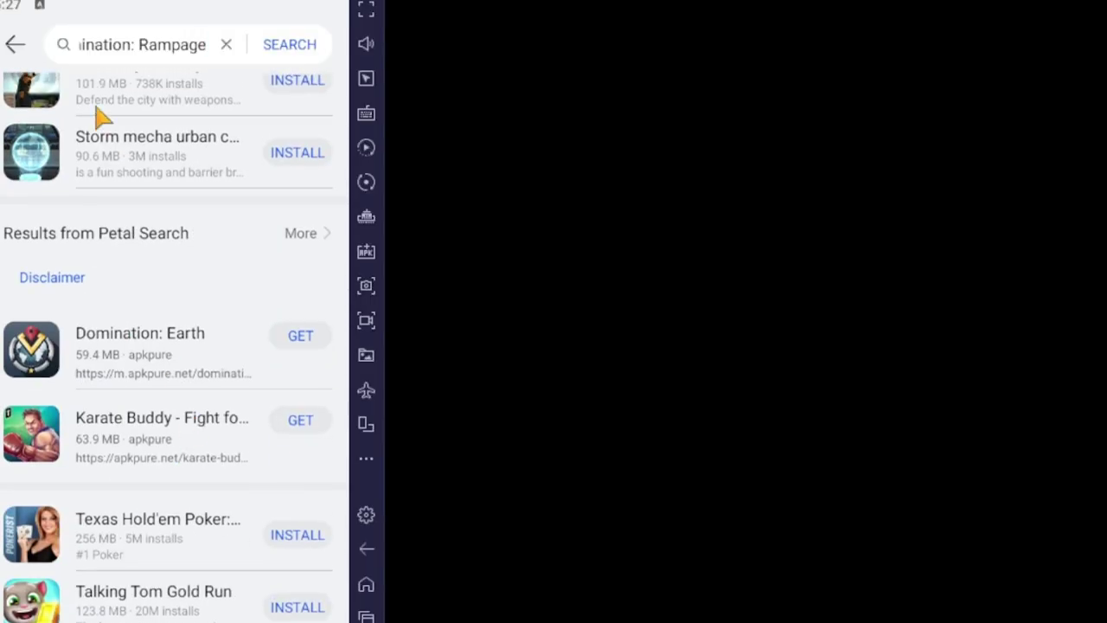
{"action": "left_click", "coordinate": [15, 47]}
{"action": "left_click", "coordinate": [310, 614]}
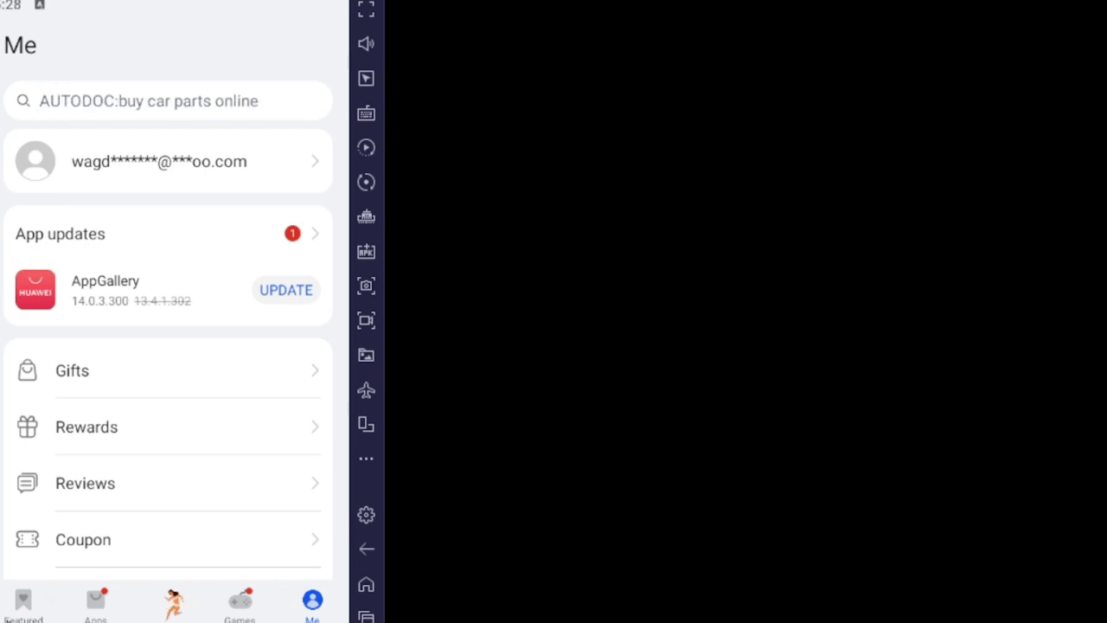
Scroll down the Me page, open Settings, and scroll to the Country/Region option showing France.
{"action": "left_click_drag", "start_coordinate": [94, 571], "coordinate": [156, 230]}
{"action": "left_click_drag", "start_coordinate": [173, 550], "coordinate": [103, 215]}
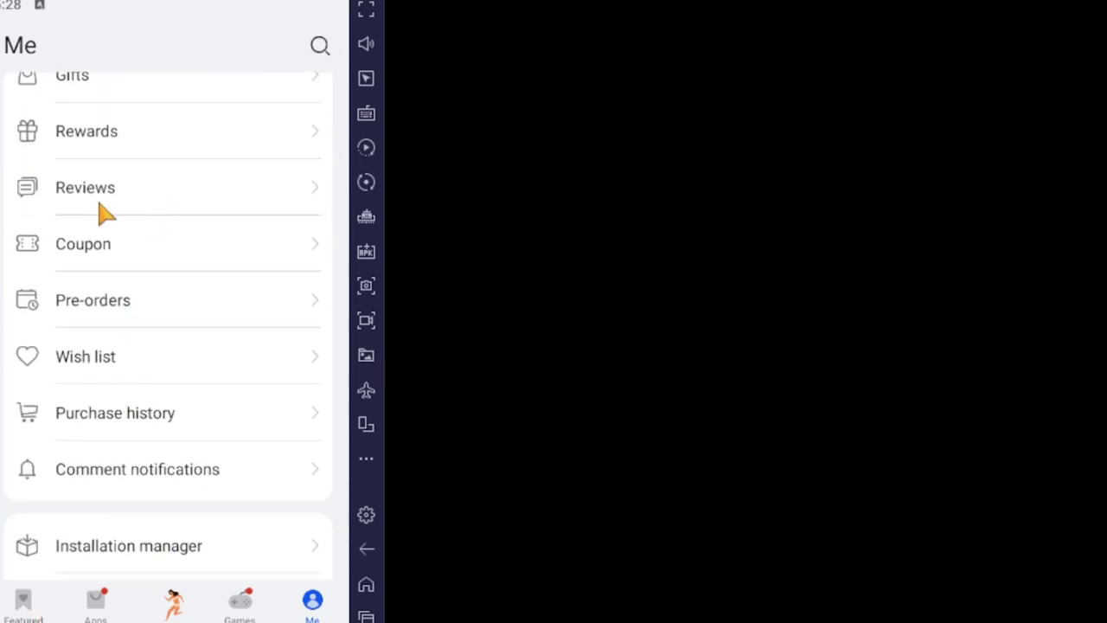
{"action": "left_click", "coordinate": [24, 601]}
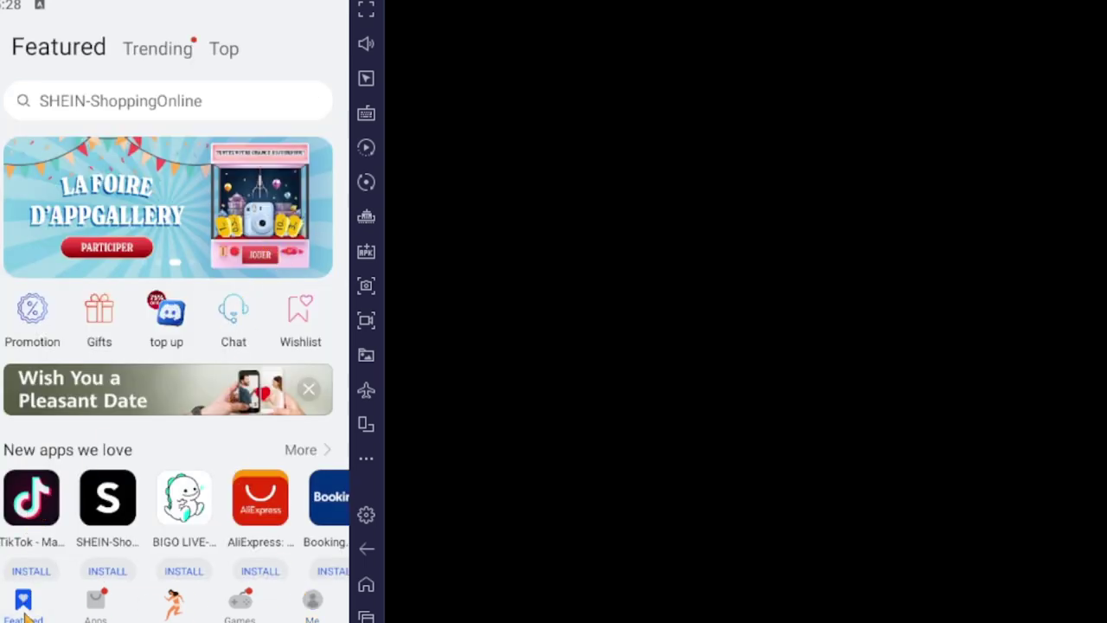
{"action": "left_click", "coordinate": [312, 605]}
{"action": "scroll", "coordinate": [155, 549], "scroll_direction": "up", "scroll_amount": 5}
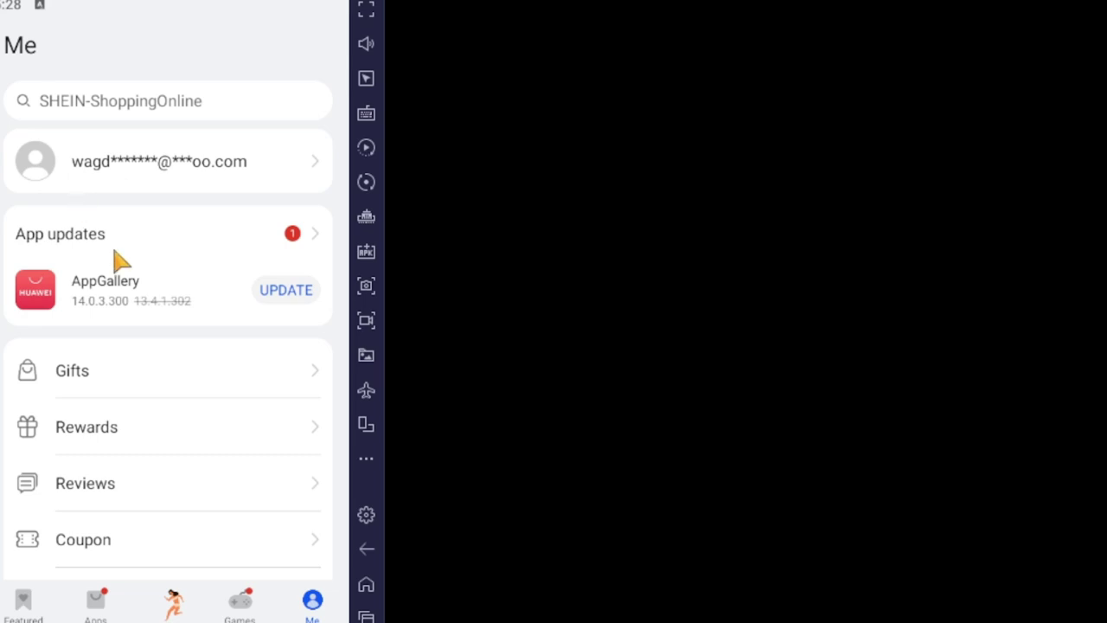
{"action": "scroll", "coordinate": [181, 403], "scroll_direction": "down", "scroll_amount": 2}
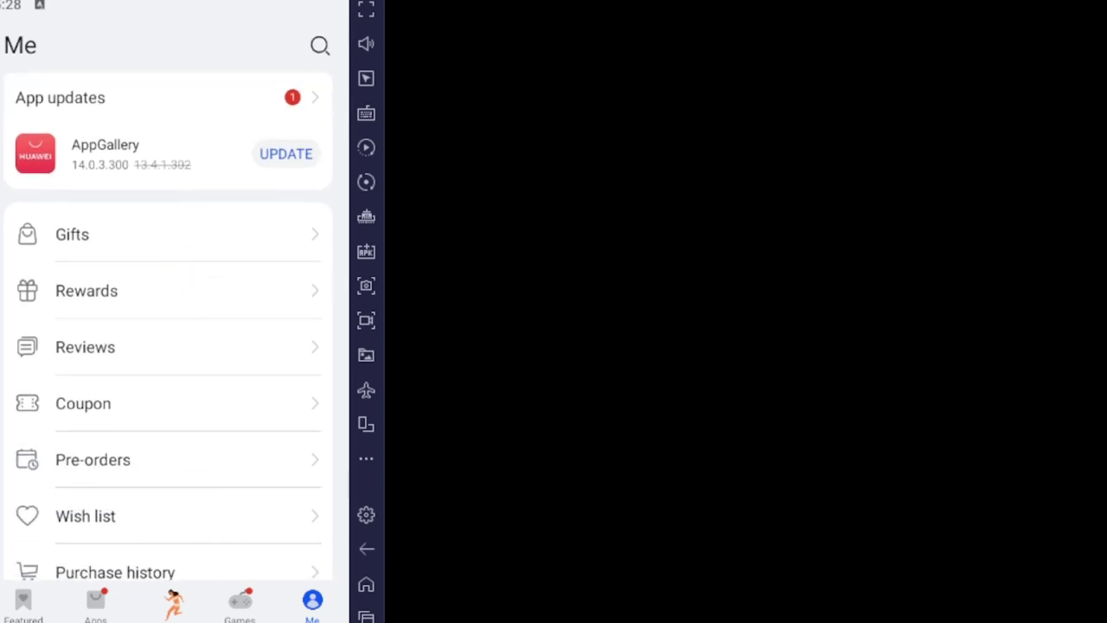
{"action": "left_click_drag", "start_coordinate": [185, 499], "coordinate": [162, 235]}
{"action": "scroll", "coordinate": [172, 311], "scroll_direction": "down", "scroll_amount": 2}
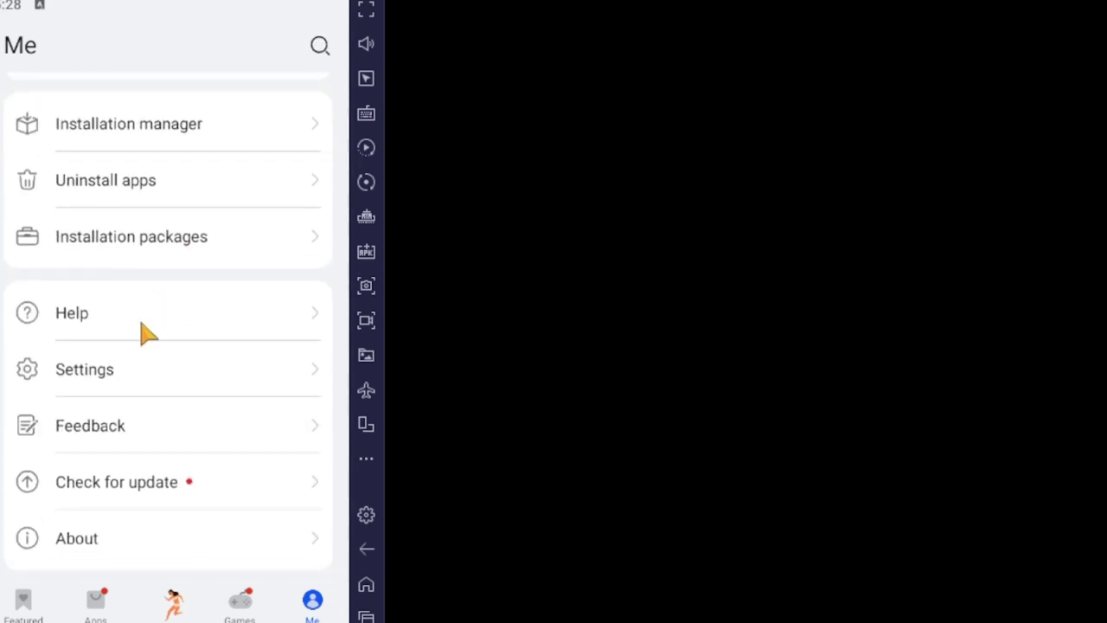
{"action": "left_click", "coordinate": [109, 380]}
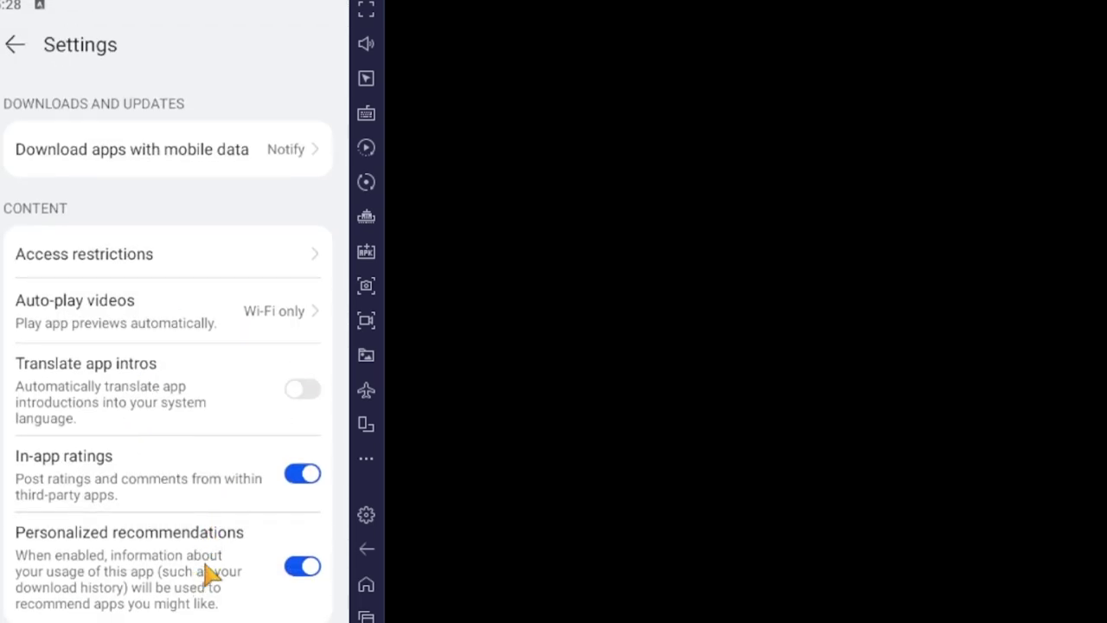
{"action": "scroll", "coordinate": [207, 574], "scroll_direction": "down", "scroll_amount": 5}
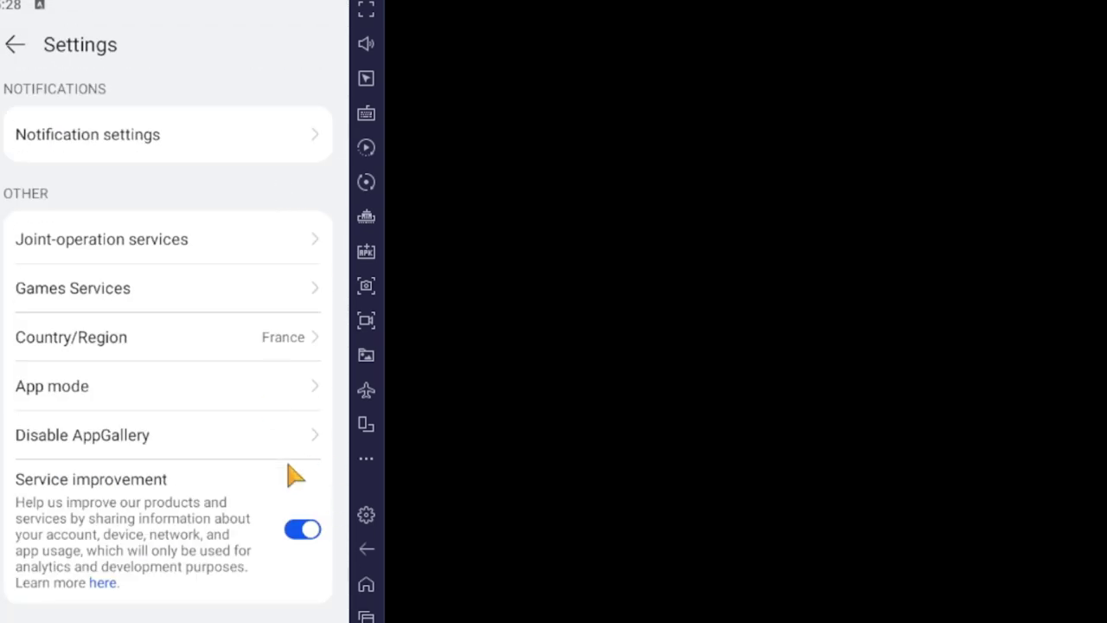
Open Country/Region and accept the region-change notice to reach the country list.
{"action": "left_click", "coordinate": [97, 344]}
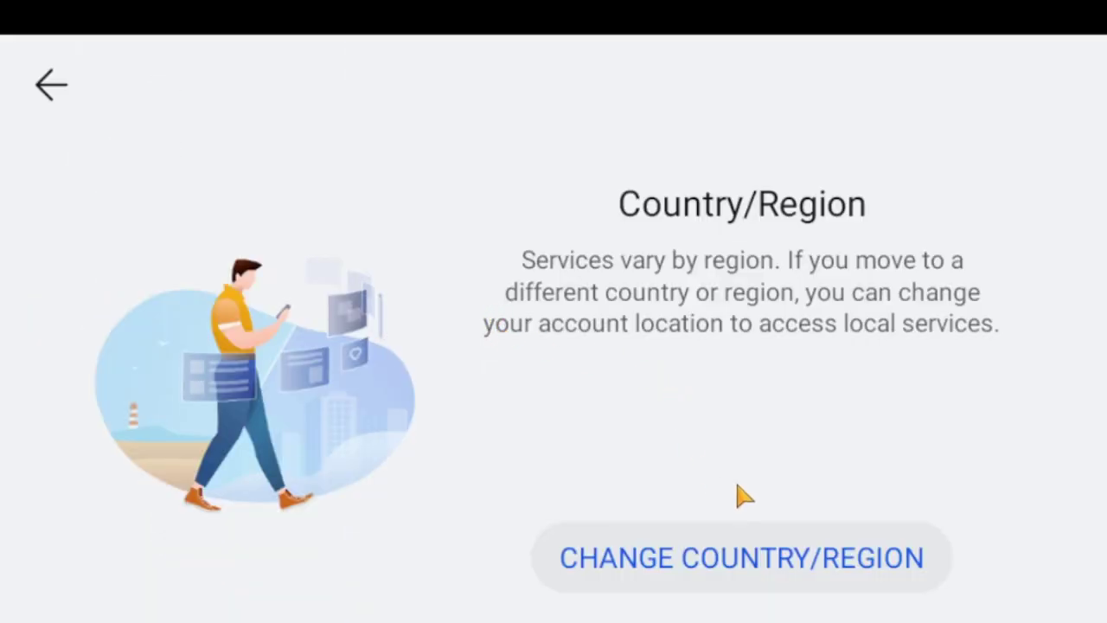
{"action": "left_click", "coordinate": [757, 561]}
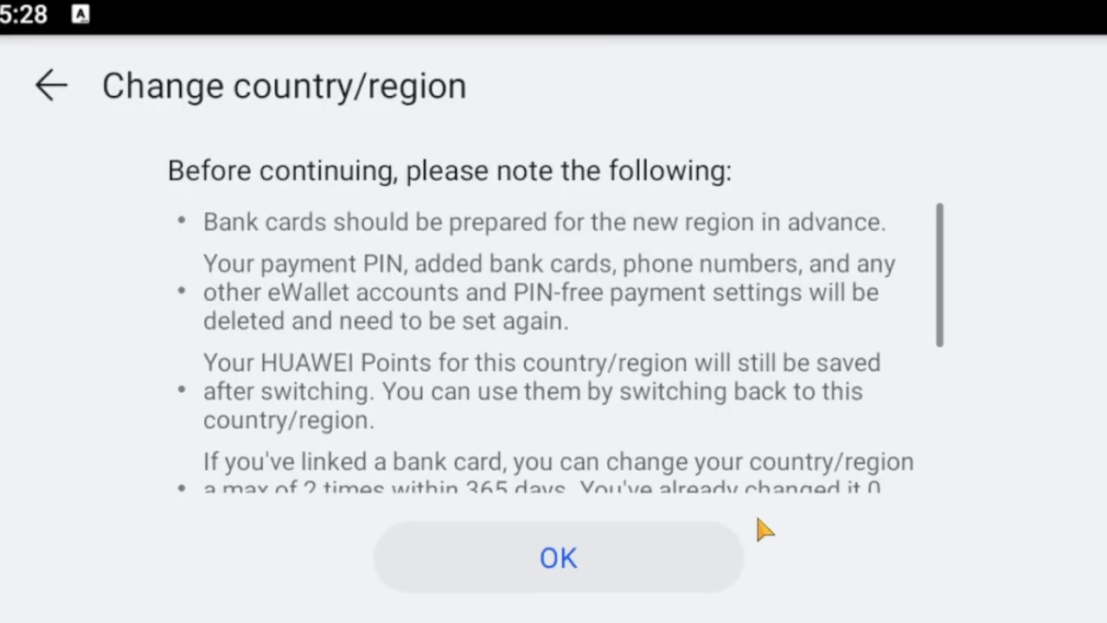
{"action": "scroll", "coordinate": [440, 373], "scroll_direction": "down", "scroll_amount": 4}
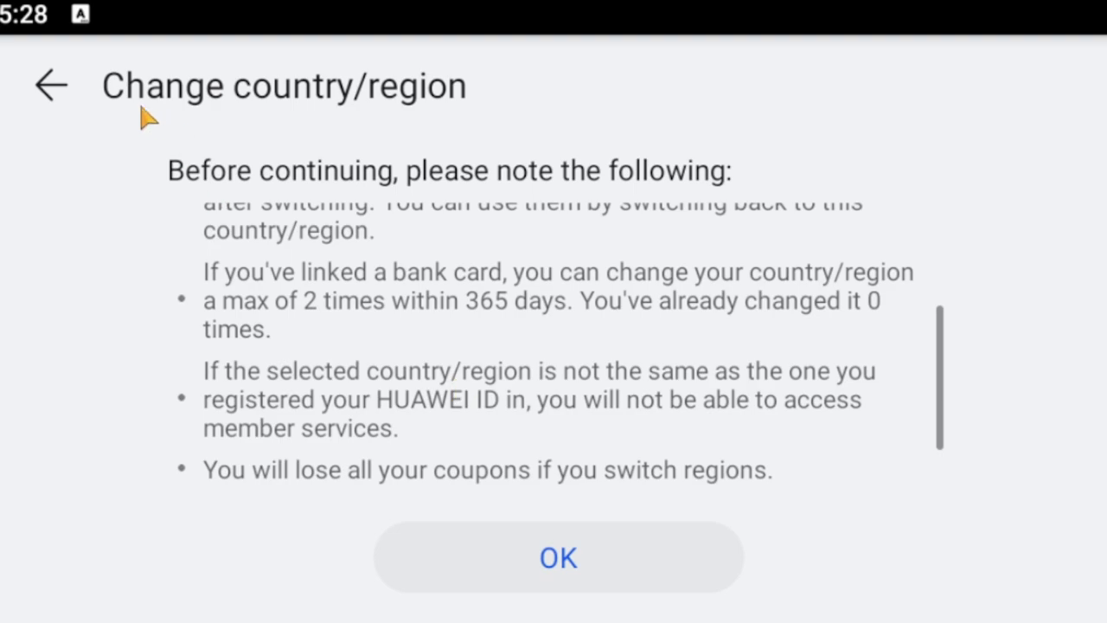
{"action": "left_click", "coordinate": [52, 85]}
{"action": "left_click", "coordinate": [753, 575]}
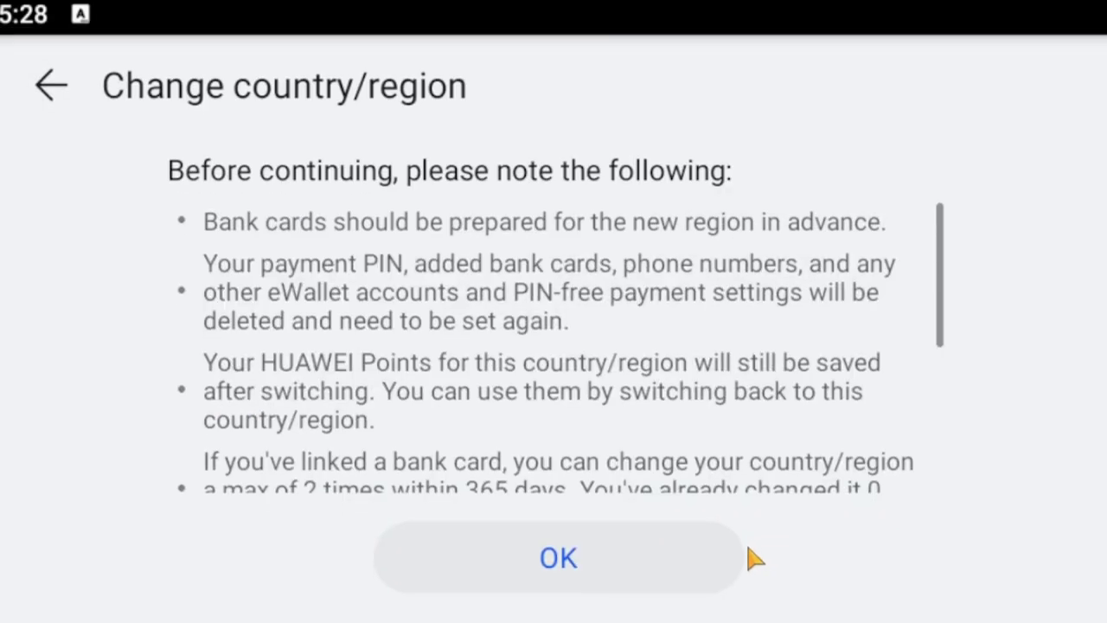
{"action": "left_click", "coordinate": [679, 562]}
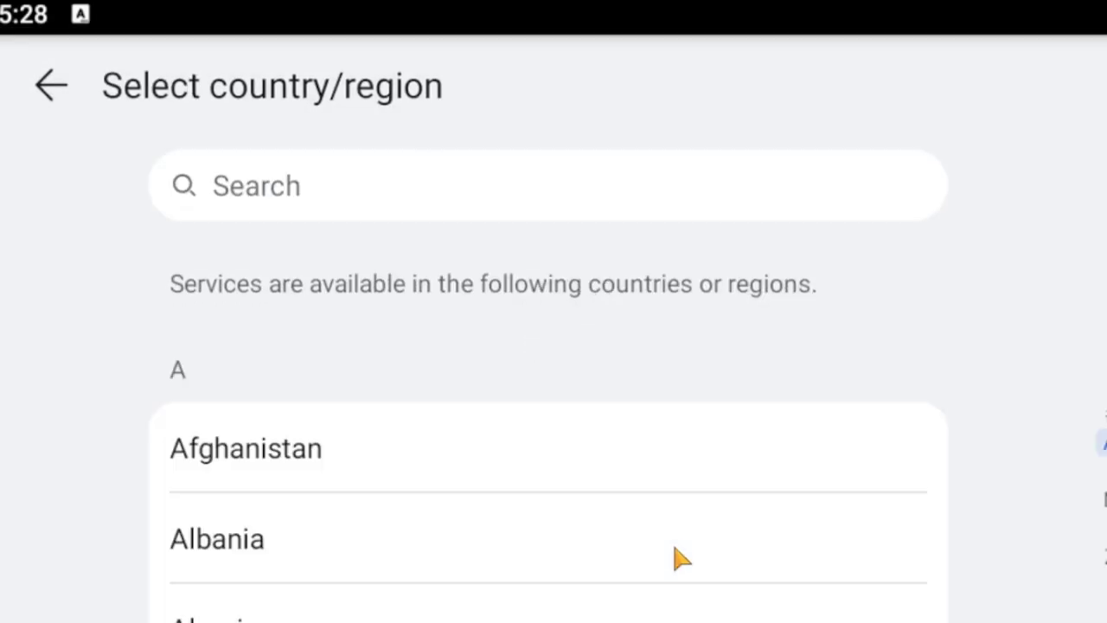
{"action": "scroll", "coordinate": [533, 365], "scroll_direction": "down", "scroll_amount": 3}
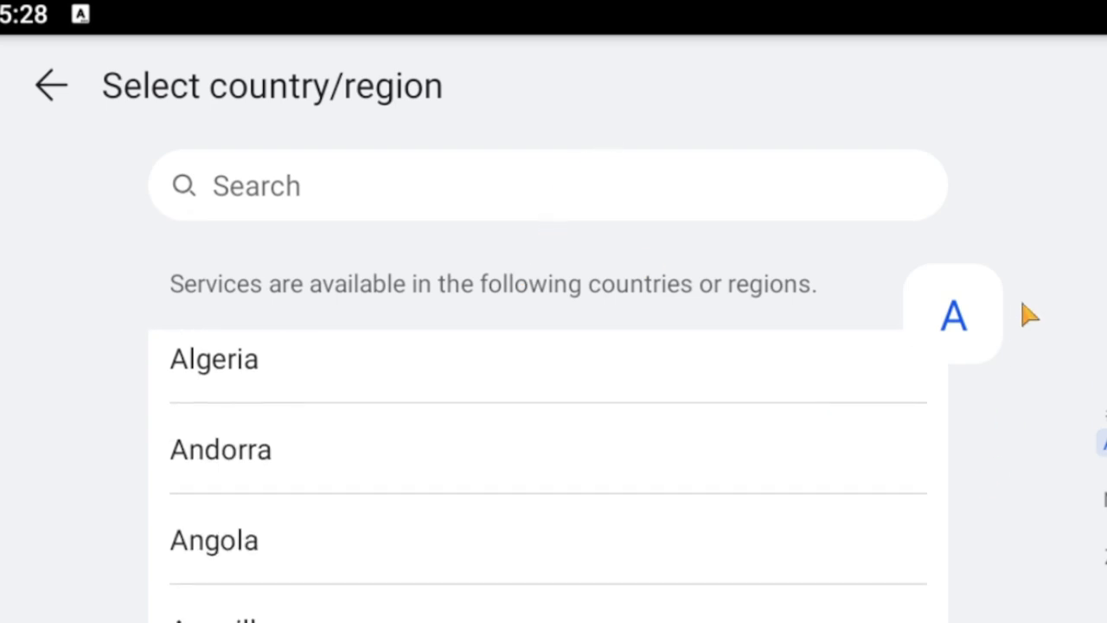
Search 'turk' and pick Turkey, then cancel the password prompt and back out to the Me page.
{"action": "left_click", "coordinate": [511, 193]}
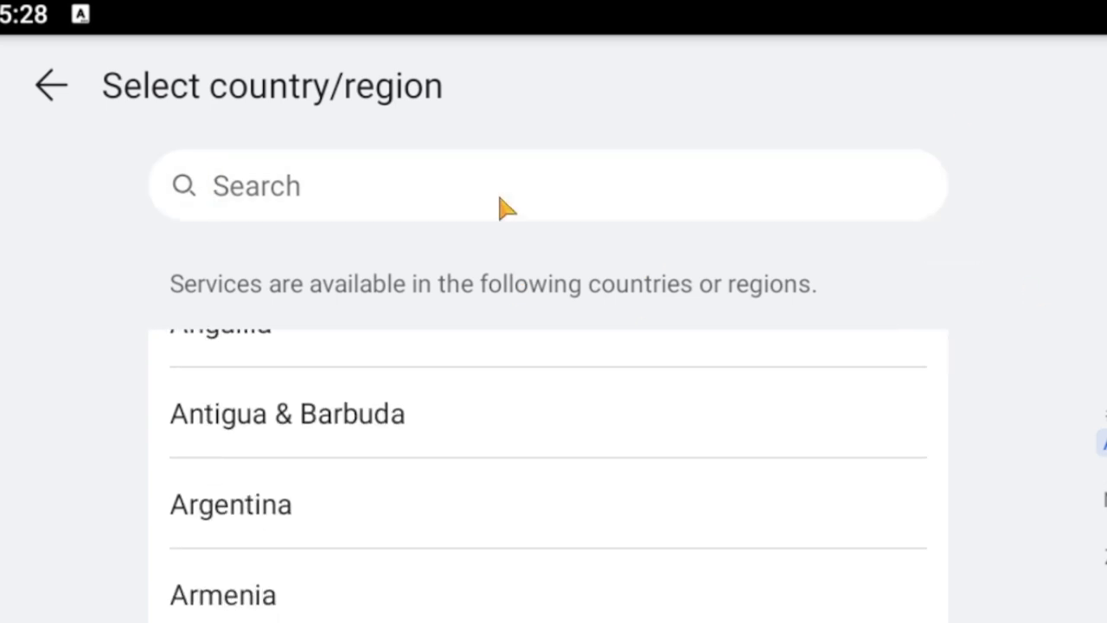
{"action": "type", "text": "turk"}
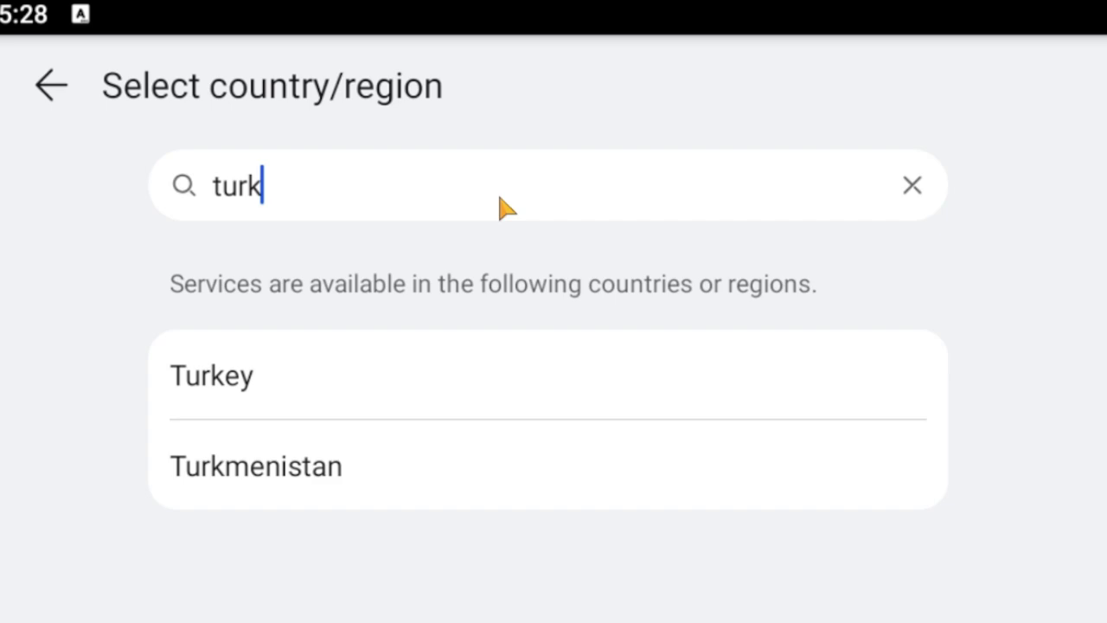
{"action": "left_click", "coordinate": [398, 396]}
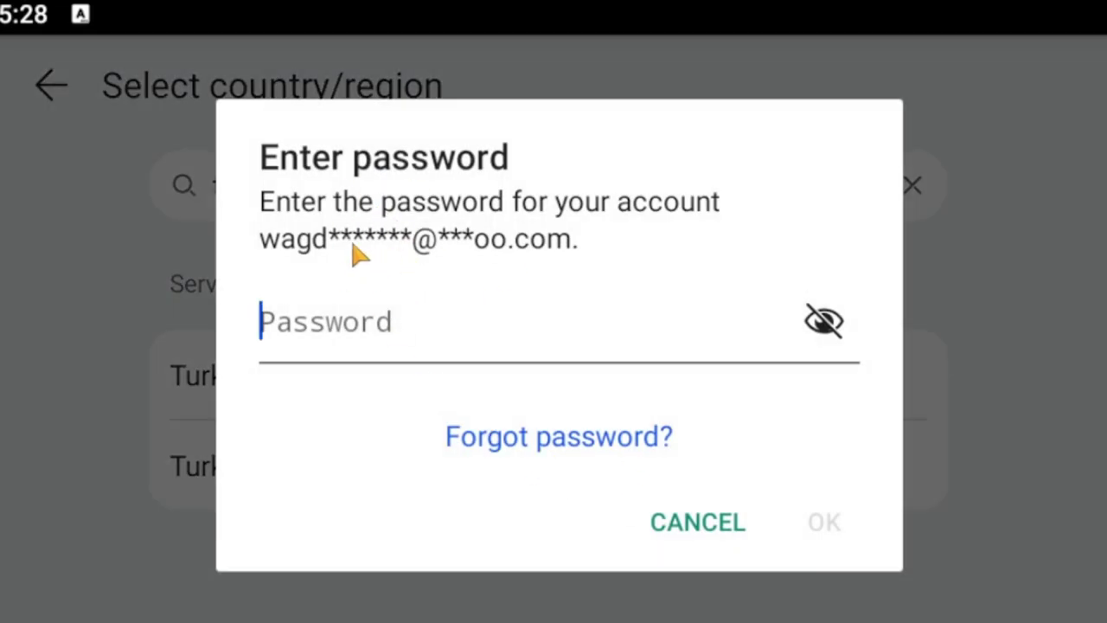
{"action": "left_click", "coordinate": [716, 524]}
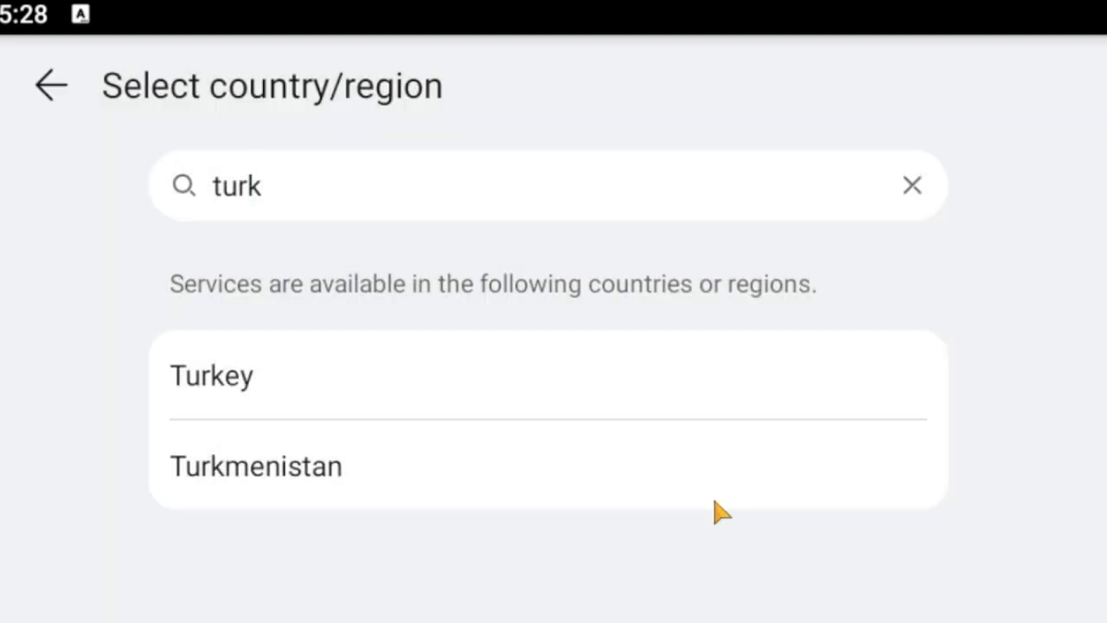
{"action": "left_click", "coordinate": [41, 96]}
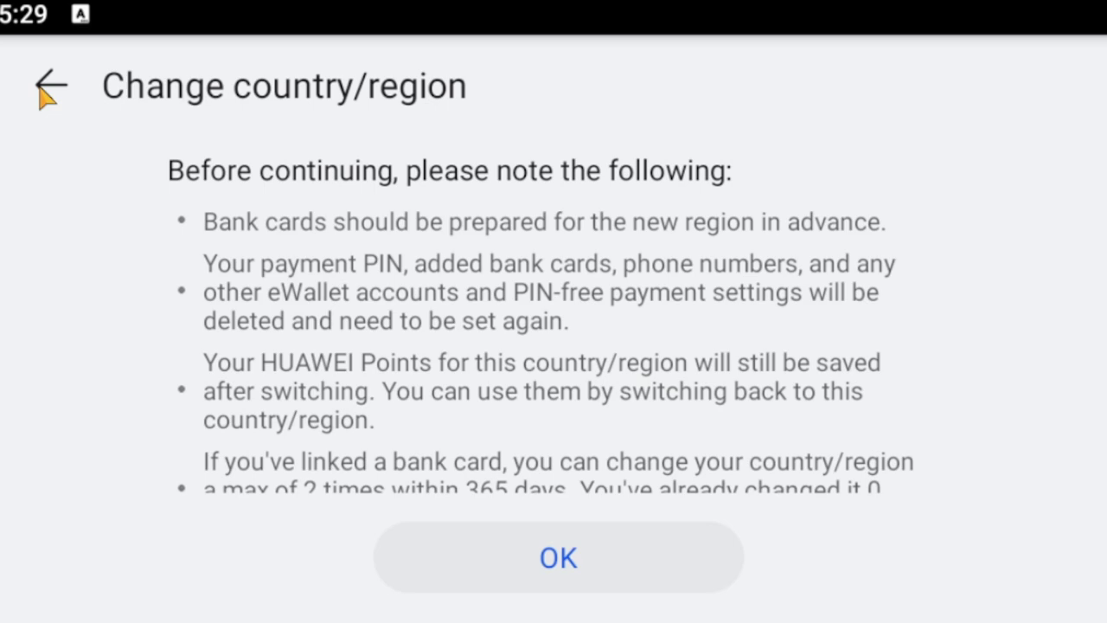
{"action": "left_click", "coordinate": [41, 95]}
{"action": "left_click", "coordinate": [43, 93]}
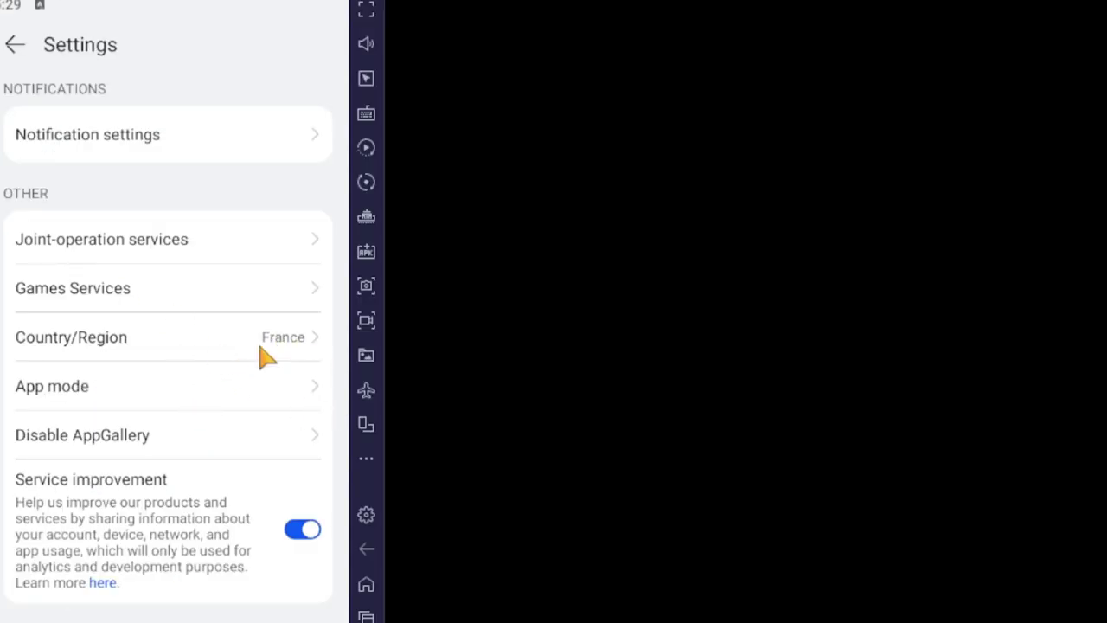
{"action": "left_click", "coordinate": [18, 55]}
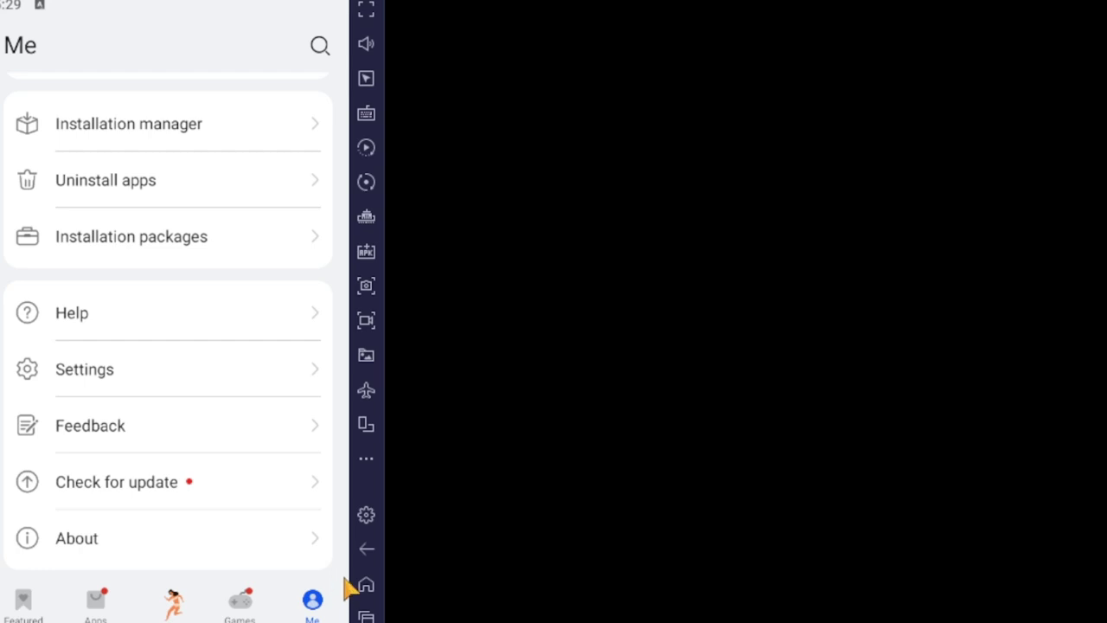
Bring Mecha Domination forward and leave the guest account via User Center's Switch Account.
{"action": "left_click", "coordinate": [366, 615]}
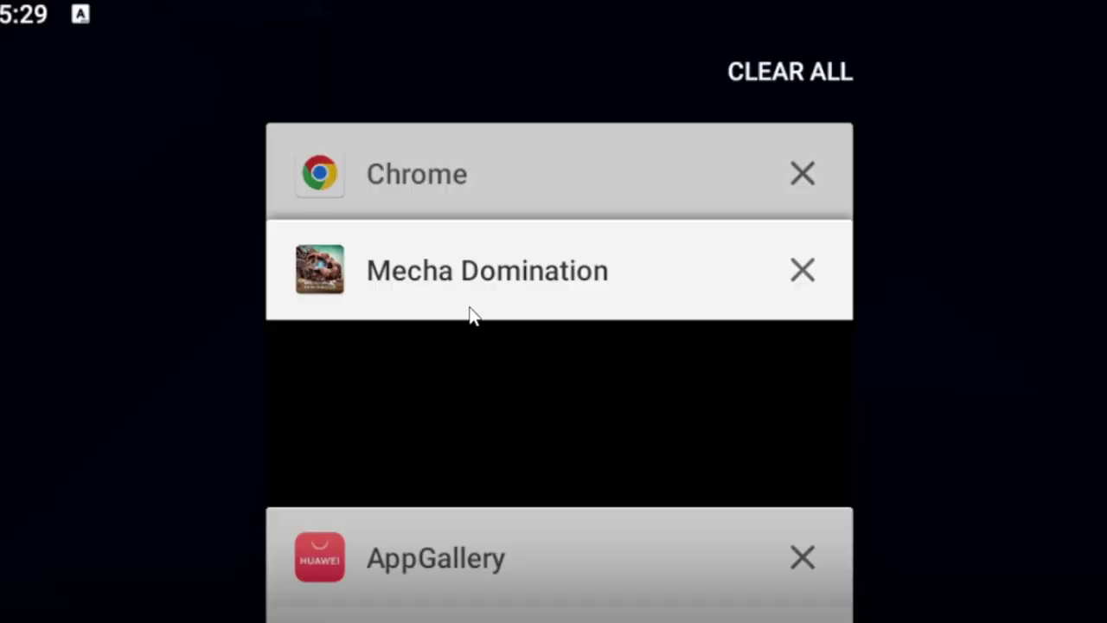
{"action": "left_click", "coordinate": [489, 389]}
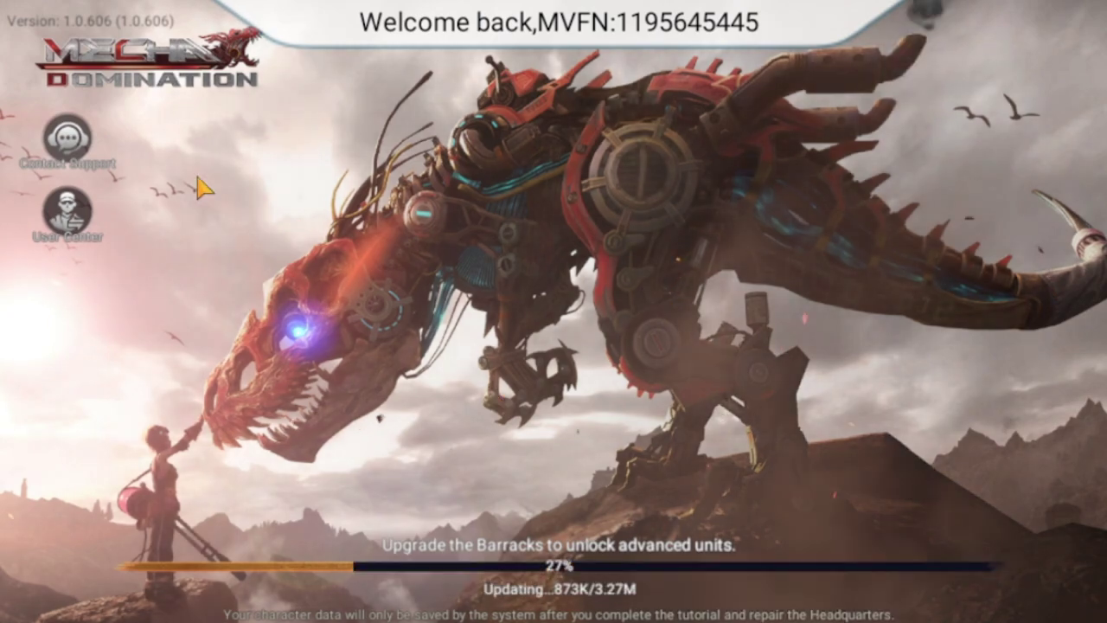
{"action": "left_click", "coordinate": [92, 236]}
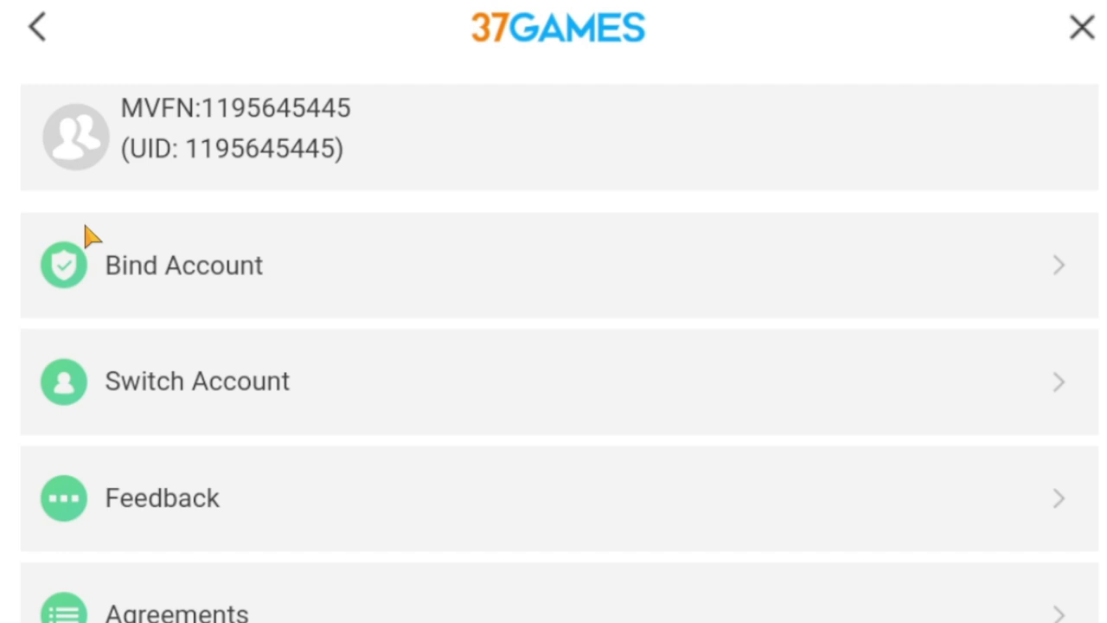
{"action": "left_click", "coordinate": [274, 384]}
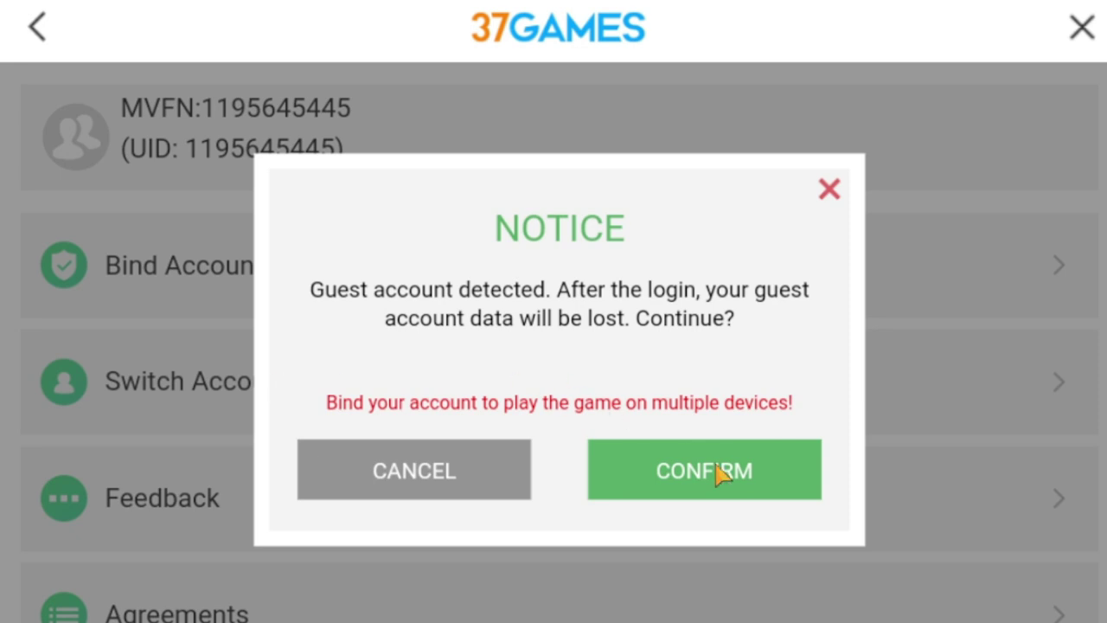
{"action": "left_click", "coordinate": [716, 468]}
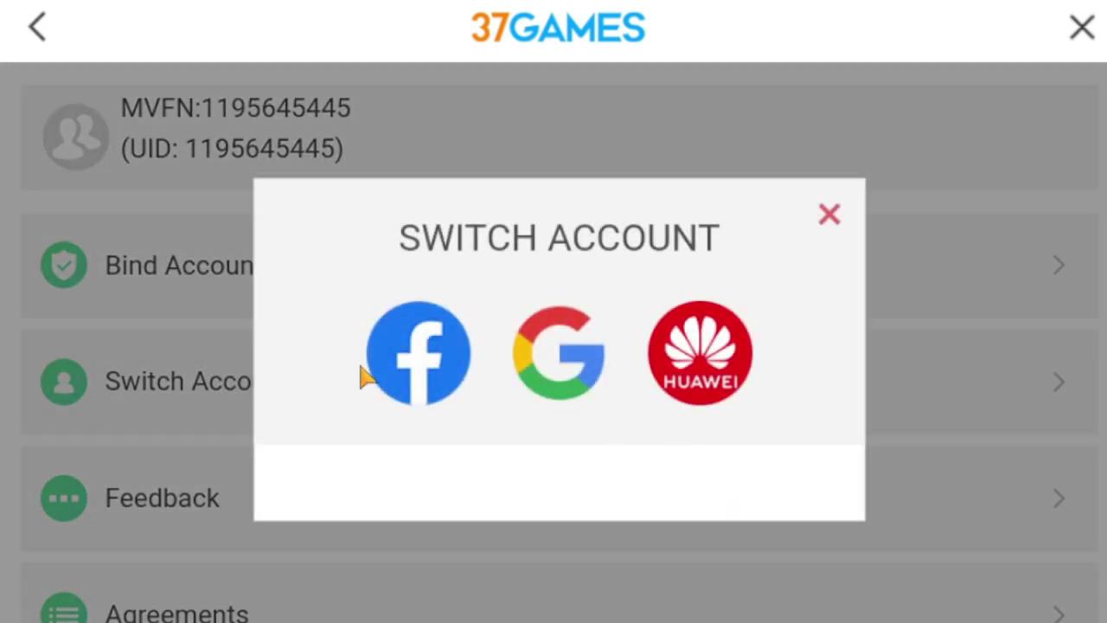
Sign in with the Google account and dismiss the announcements to reach the base.
{"action": "left_click", "coordinate": [556, 362]}
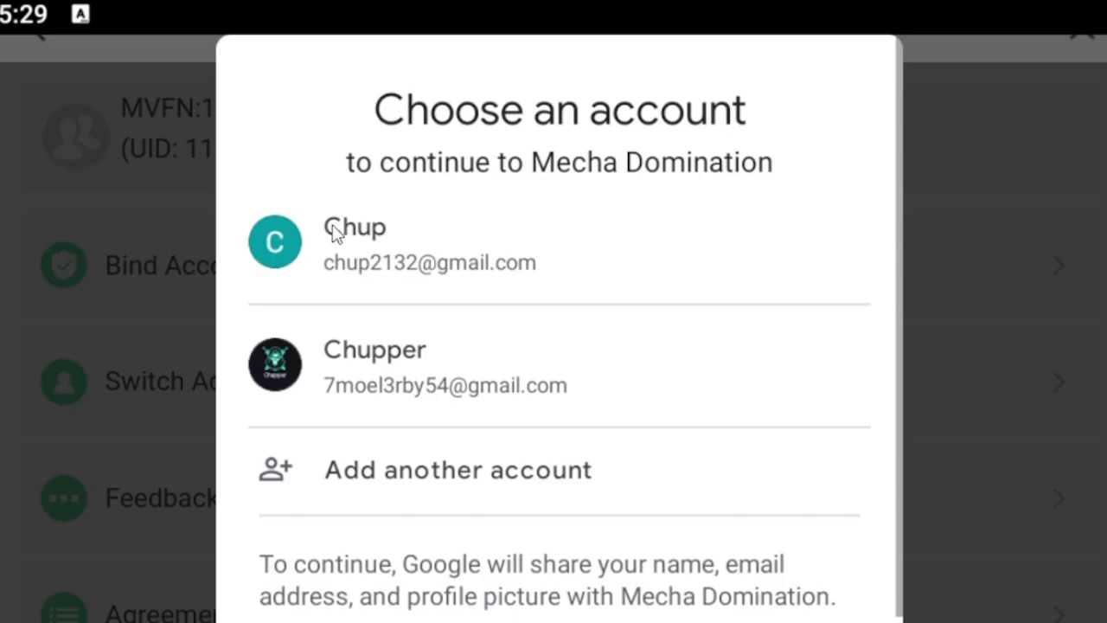
{"action": "left_click", "coordinate": [337, 234]}
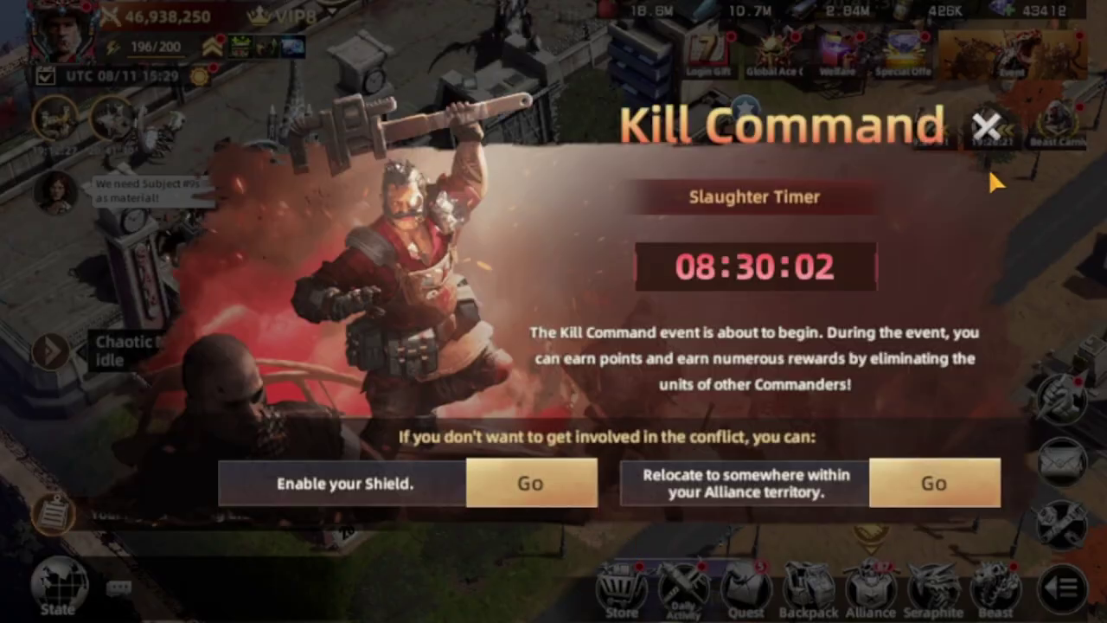
{"action": "left_click", "coordinate": [984, 123]}
{"action": "left_click", "coordinate": [156, 47]}
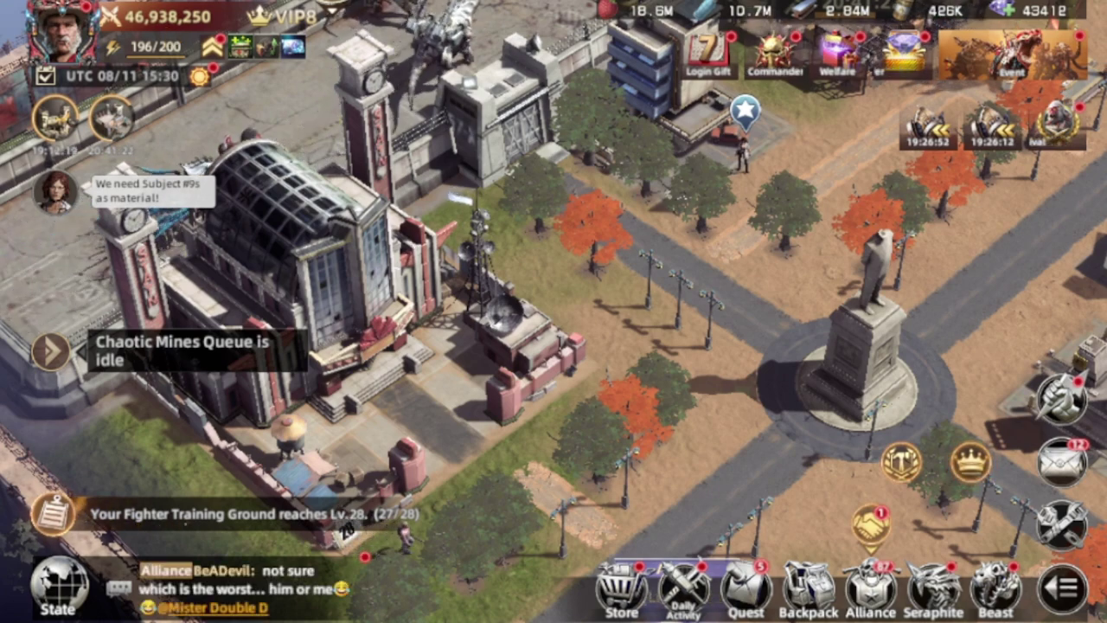
{"action": "key", "text": "alt+Tab"}
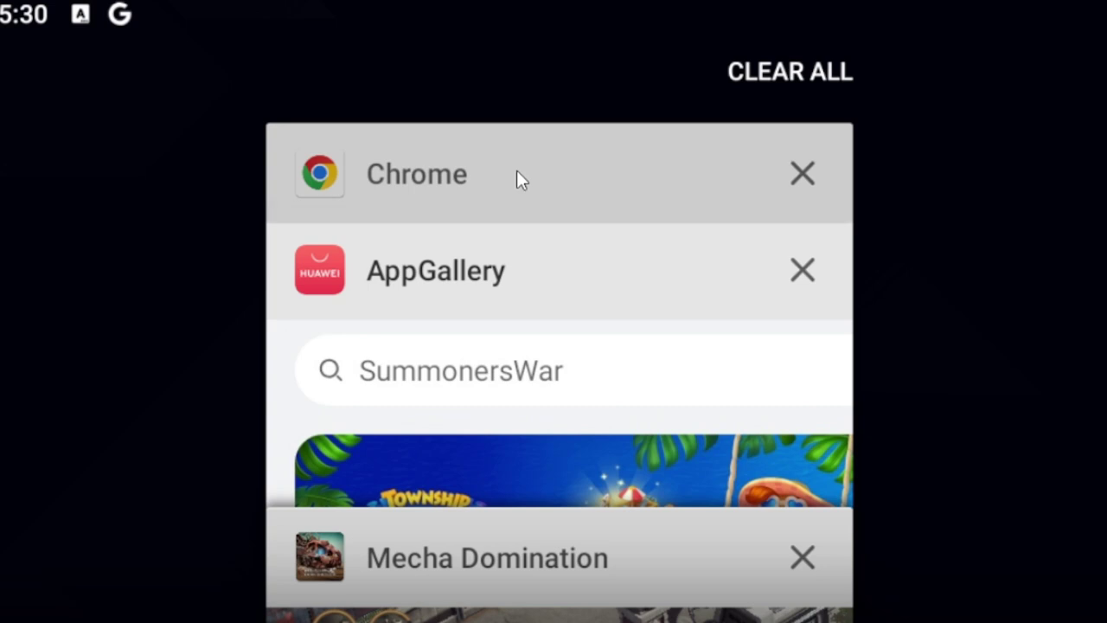
Load the pasted bit.ly Mecha Domination campaign link in Chrome and continue to AppGallery.
{"action": "left_click", "coordinate": [517, 173]}
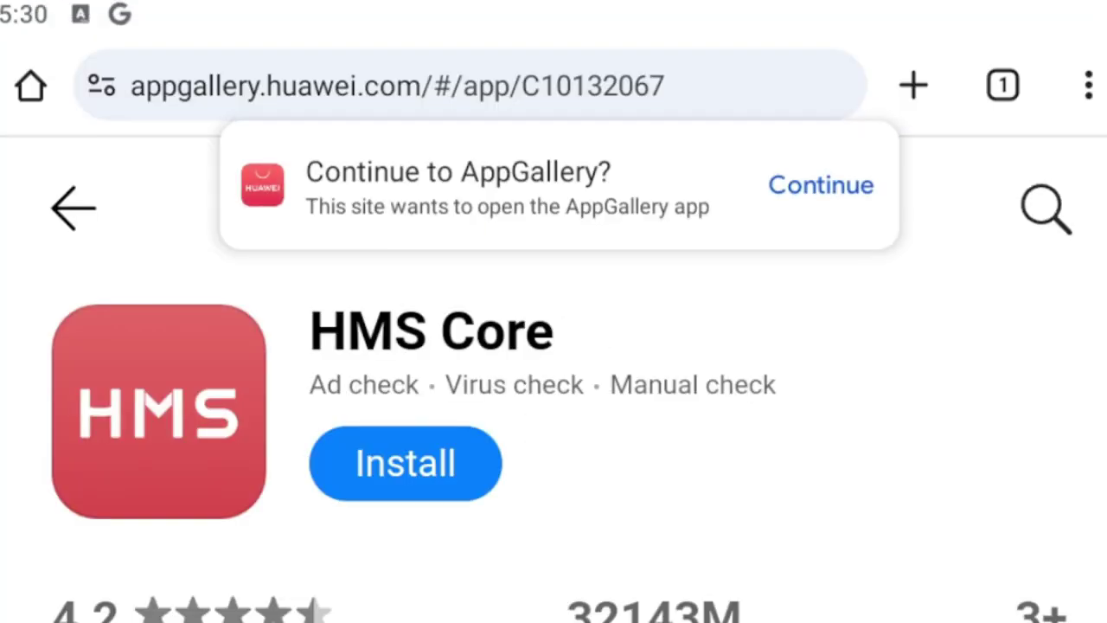
{"action": "left_click", "coordinate": [420, 91]}
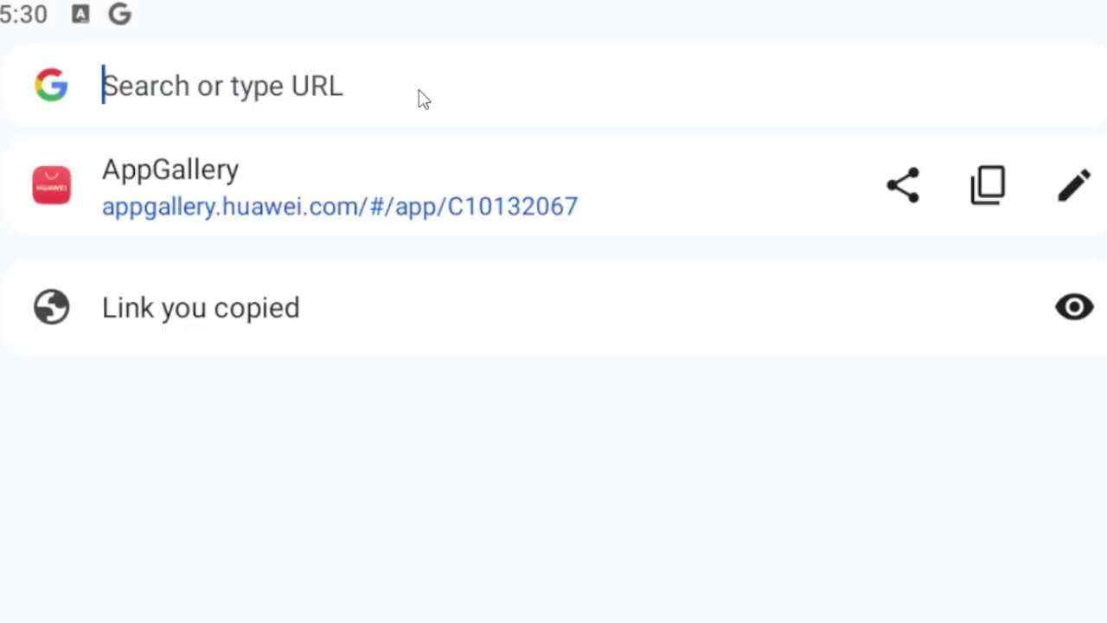
{"action": "type", "text": "https://bit.ly/Mecha-Chuppergaming"}
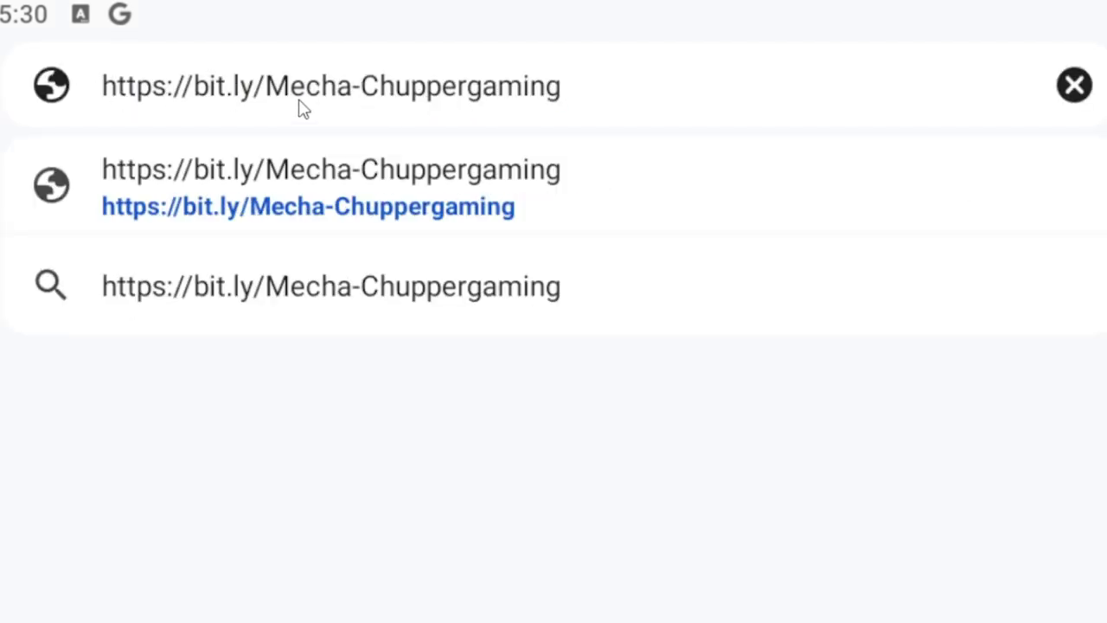
{"action": "key", "text": "Return"}
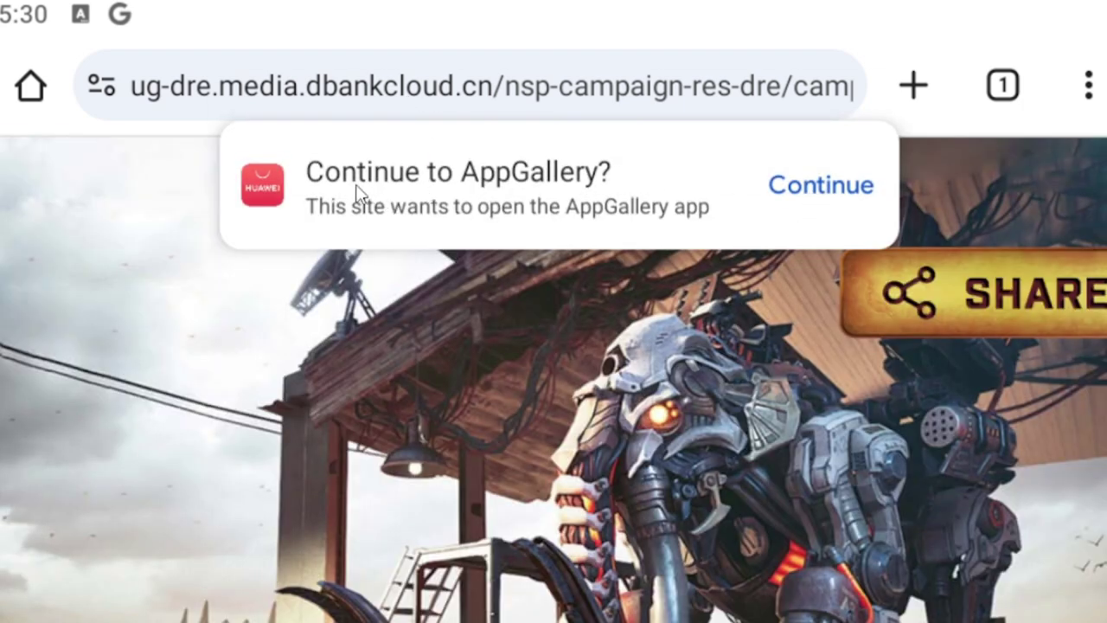
{"action": "left_click", "coordinate": [839, 192]}
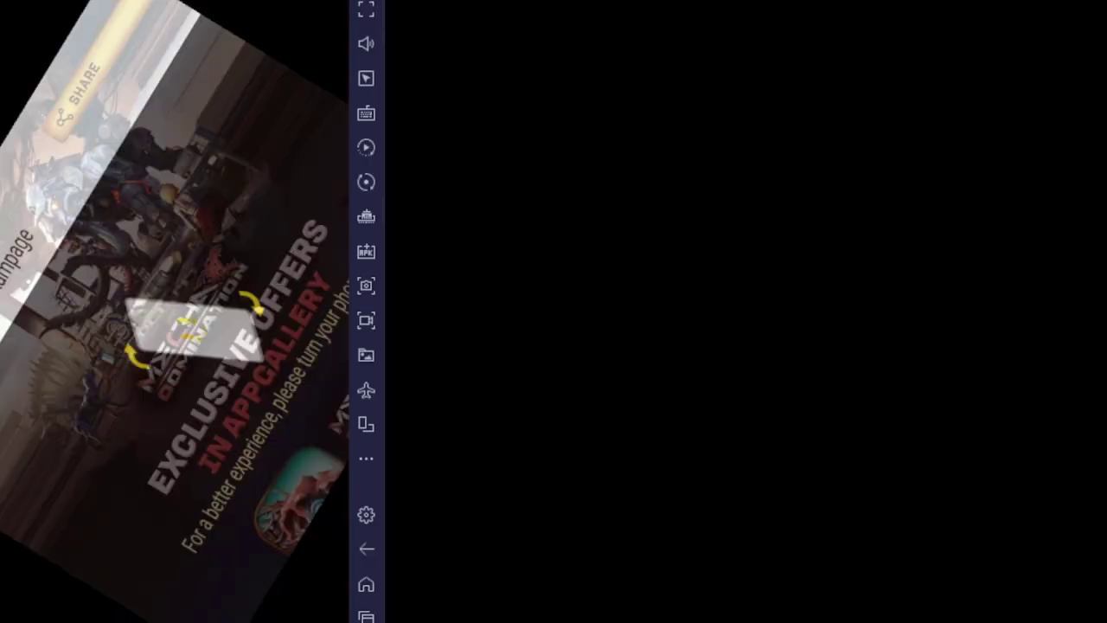
Scroll the Mecha Domination: Rampage campaign page down to Offer 1's gift code and CLAIM button.
{"action": "left_click_drag", "start_coordinate": [304, 382], "coordinate": [246, 285]}
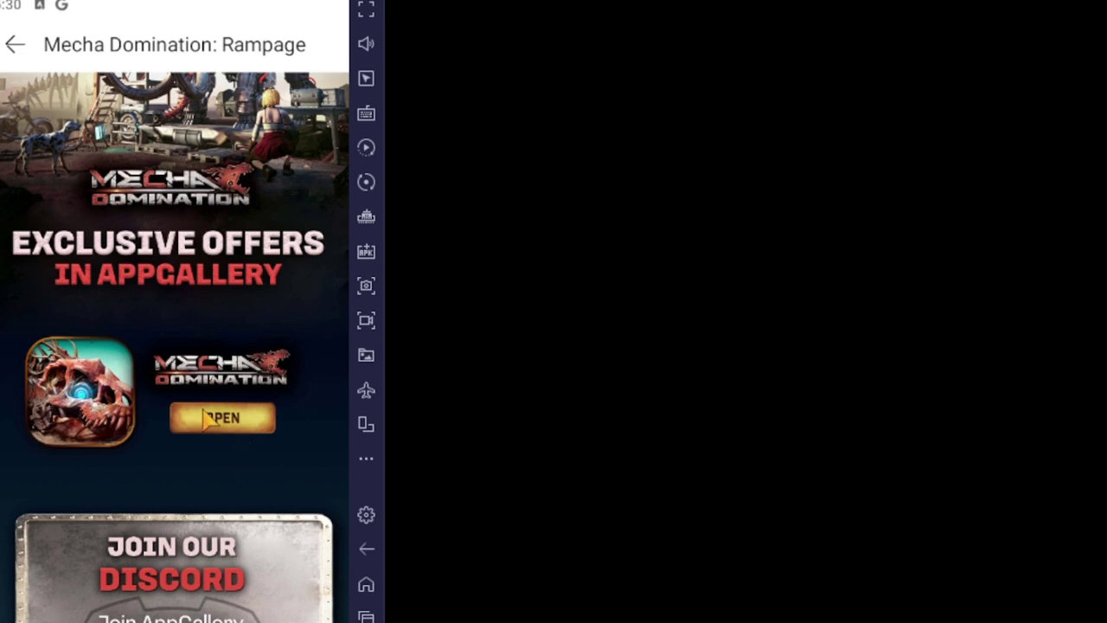
{"action": "left_click_drag", "start_coordinate": [215, 499], "coordinate": [234, 178]}
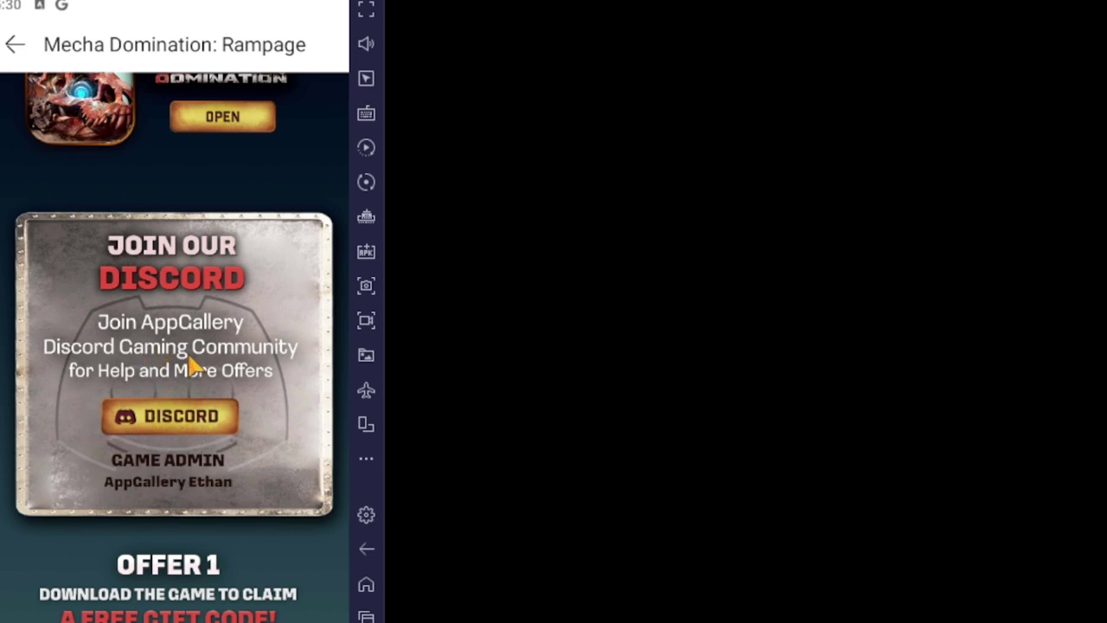
{"action": "left_click_drag", "start_coordinate": [248, 425], "coordinate": [170, 353]}
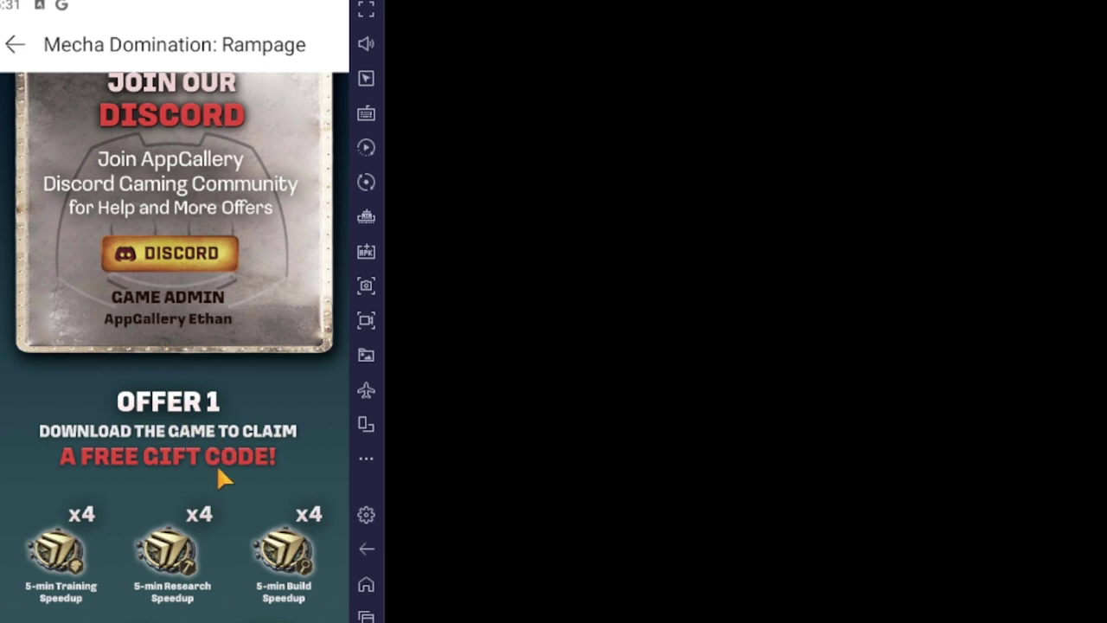
{"action": "left_click_drag", "start_coordinate": [218, 469], "coordinate": [207, 371]}
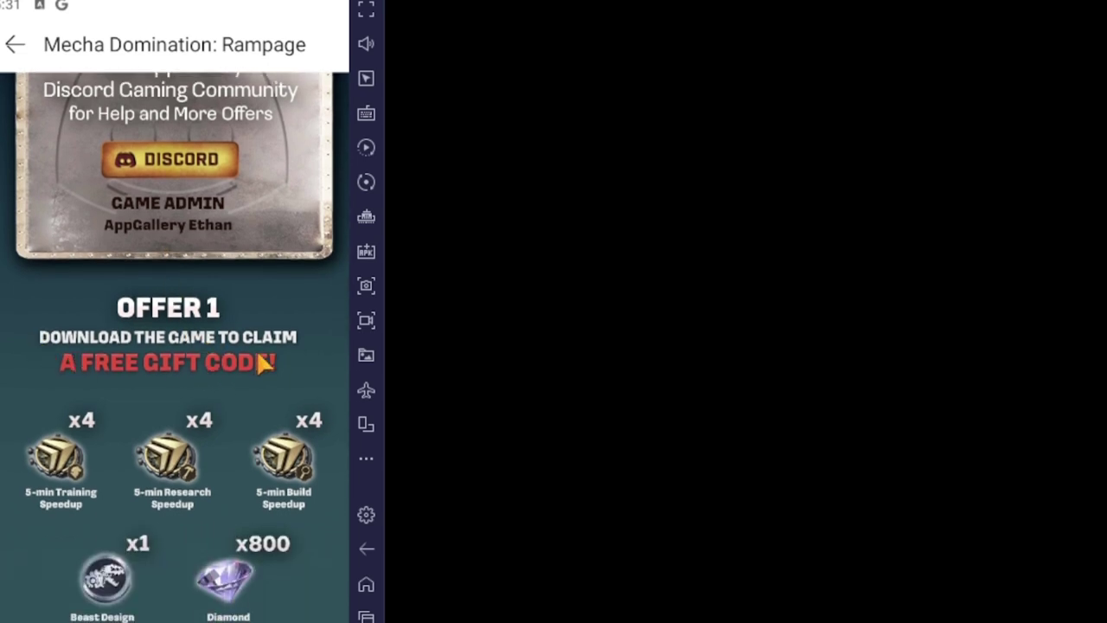
{"action": "left_click_drag", "start_coordinate": [60, 379], "coordinate": [176, 134]}
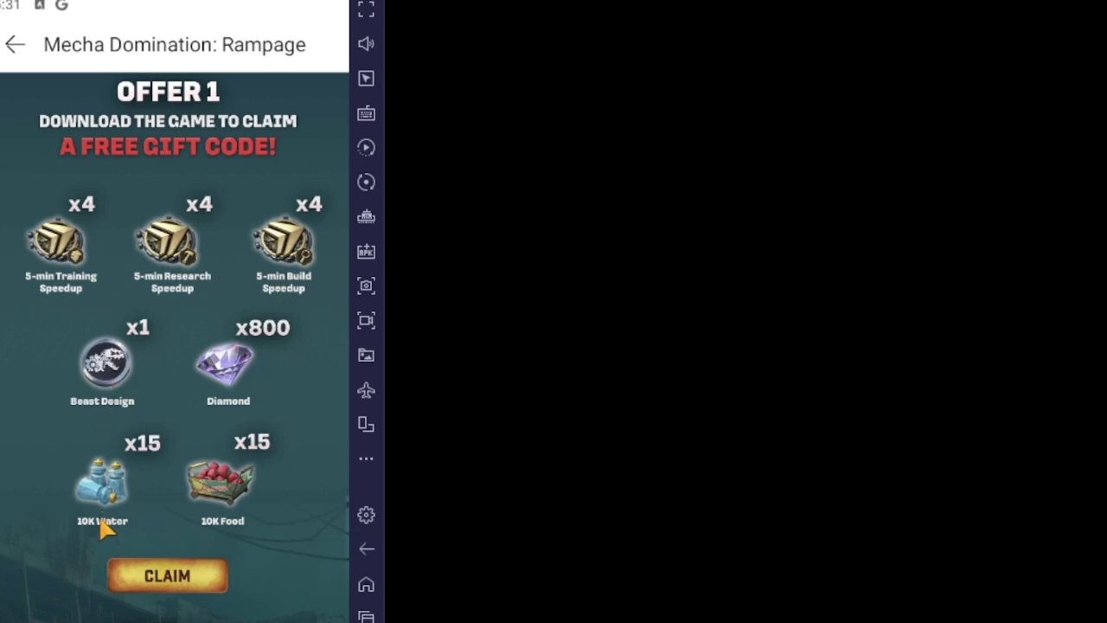
{"action": "left_click_drag", "start_coordinate": [200, 550], "coordinate": [197, 441]}
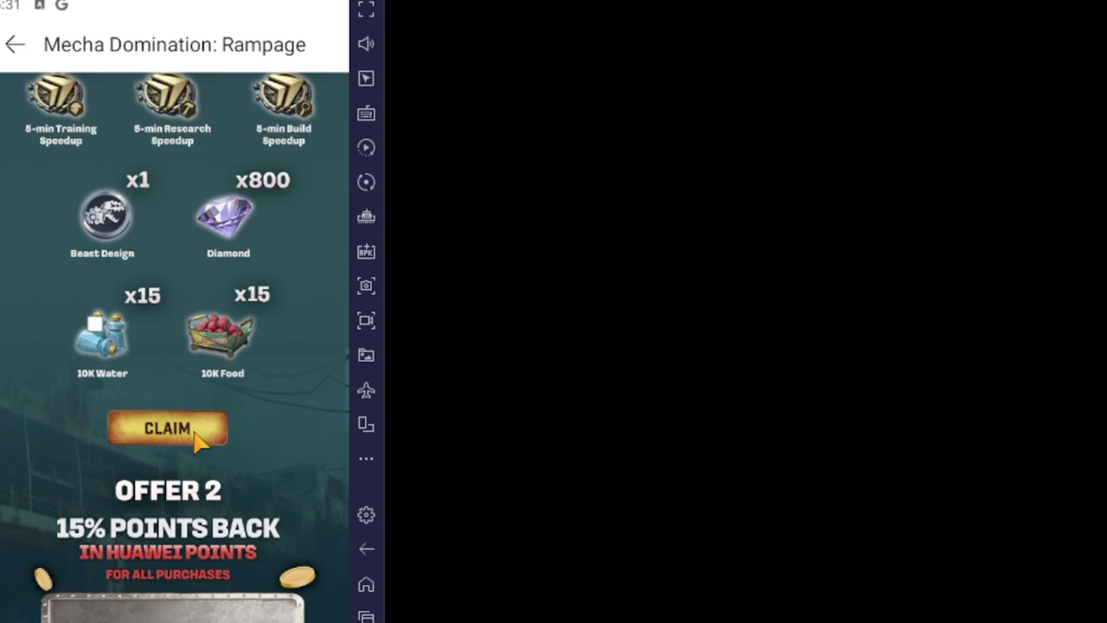
Claim Offer 1's gift code after accepting the Terms, then view it under My Rewards.
{"action": "left_click", "coordinate": [195, 436]}
{"action": "left_click", "coordinate": [94, 322]}
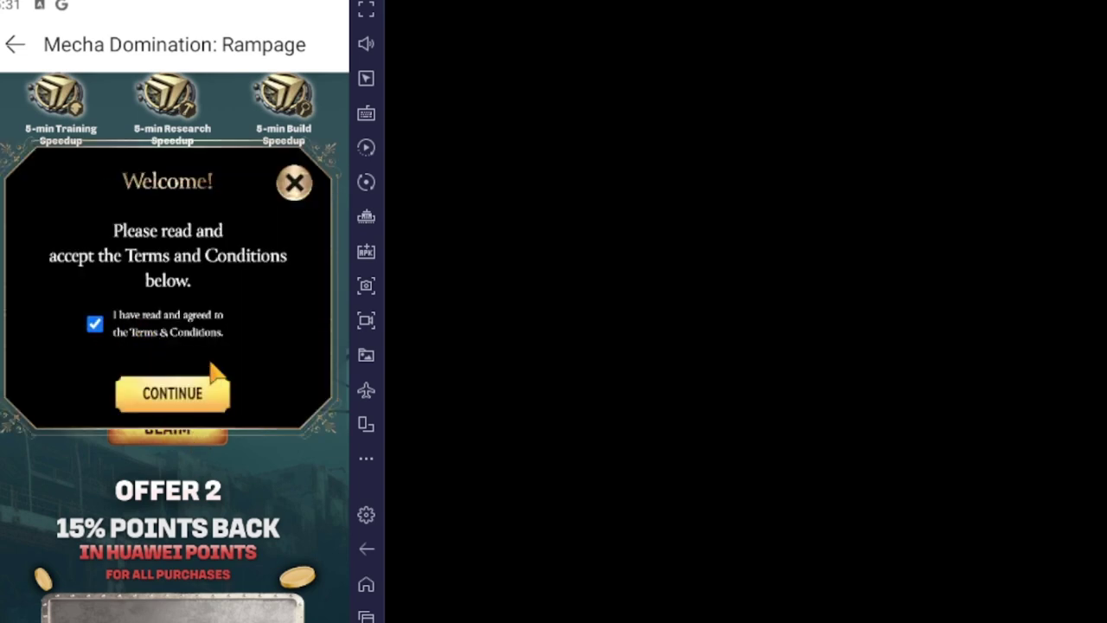
{"action": "left_click", "coordinate": [164, 399]}
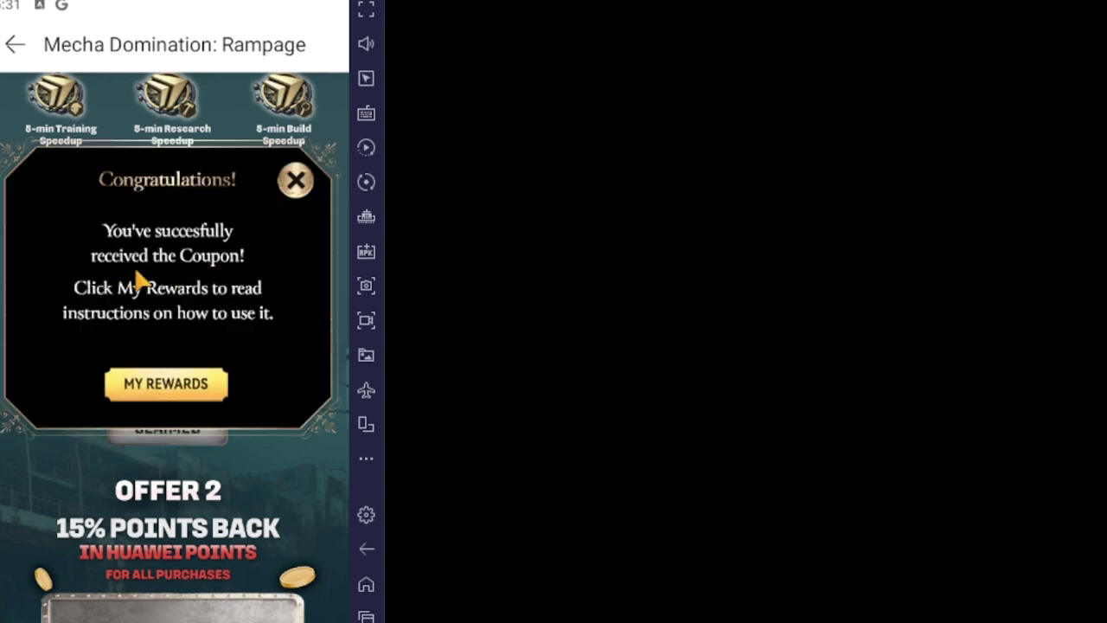
{"action": "left_click", "coordinate": [143, 398]}
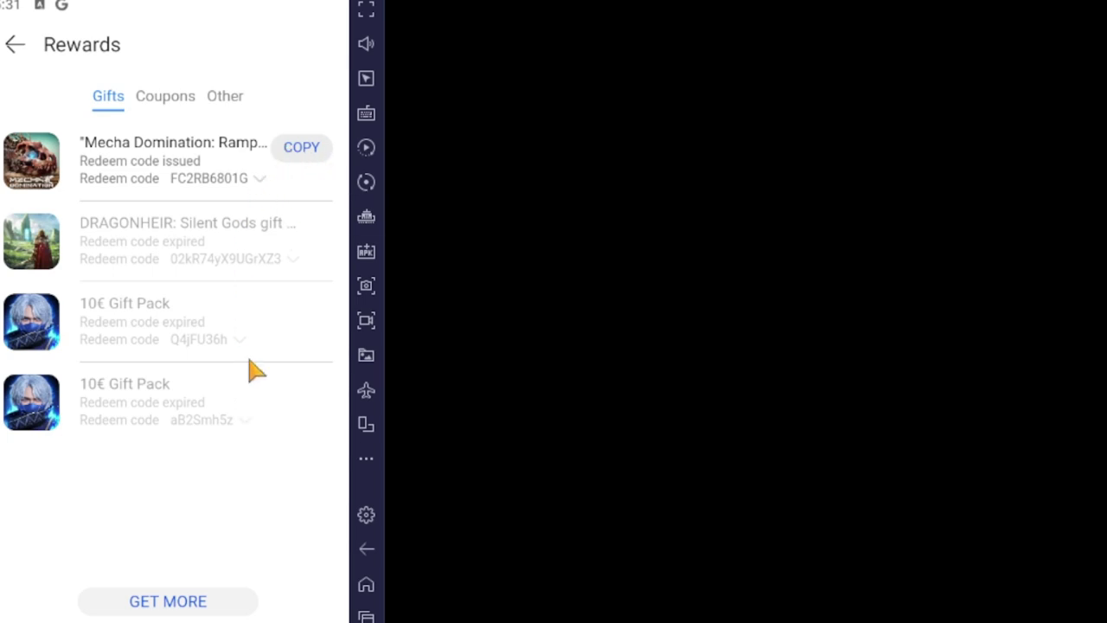
Launch Mecha Domination from the issued gift and go to the commander's Settings.
{"action": "left_click", "coordinate": [252, 292]}
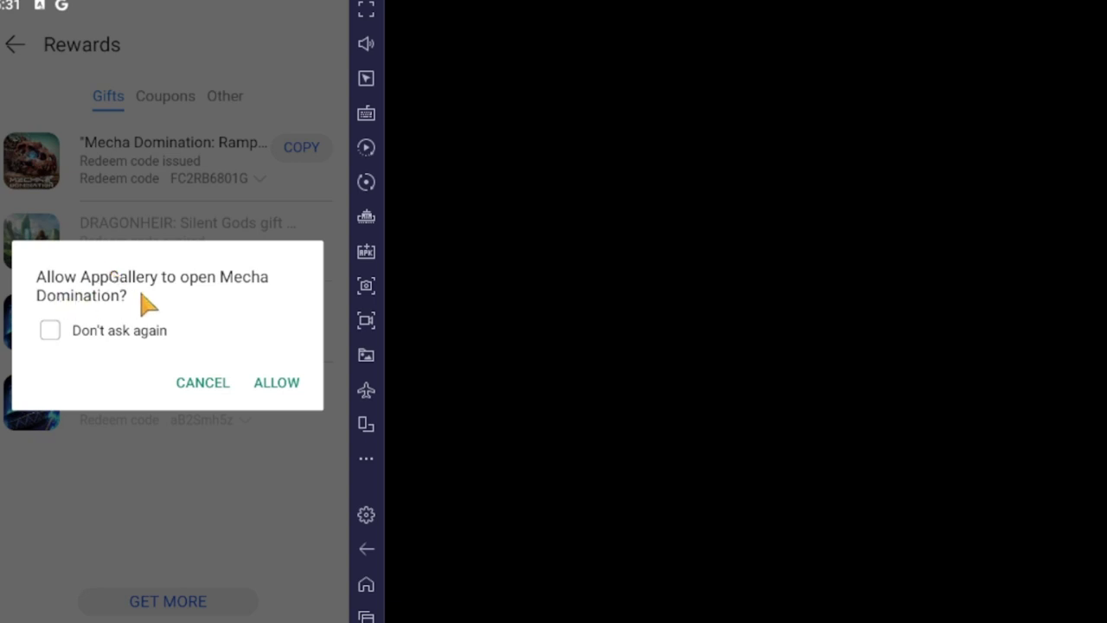
{"action": "left_click", "coordinate": [281, 386]}
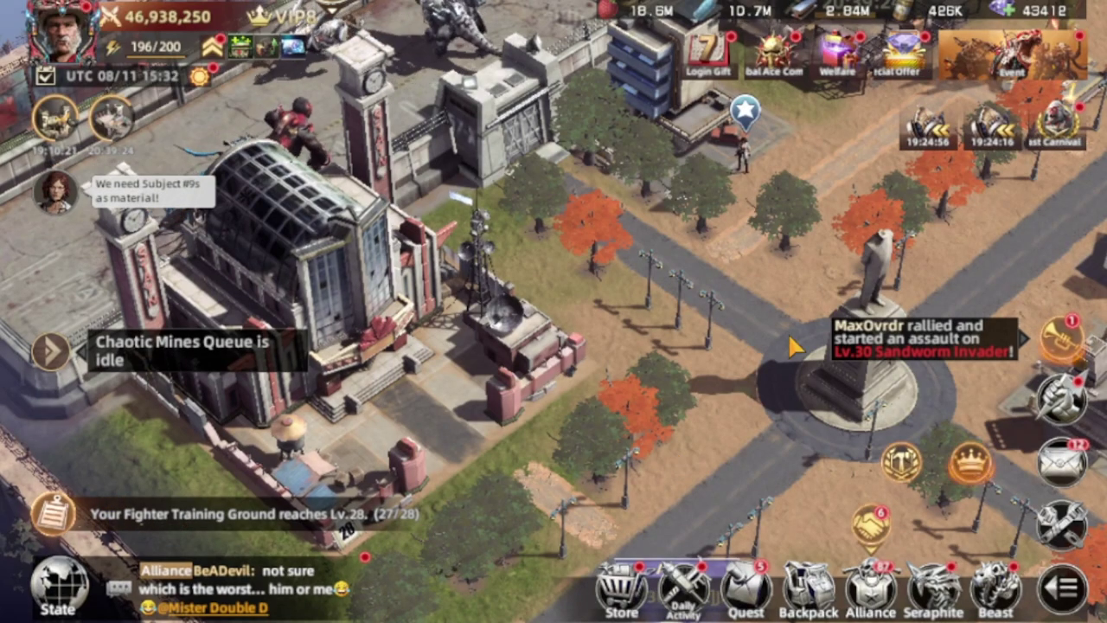
{"action": "left_click", "coordinate": [78, 54]}
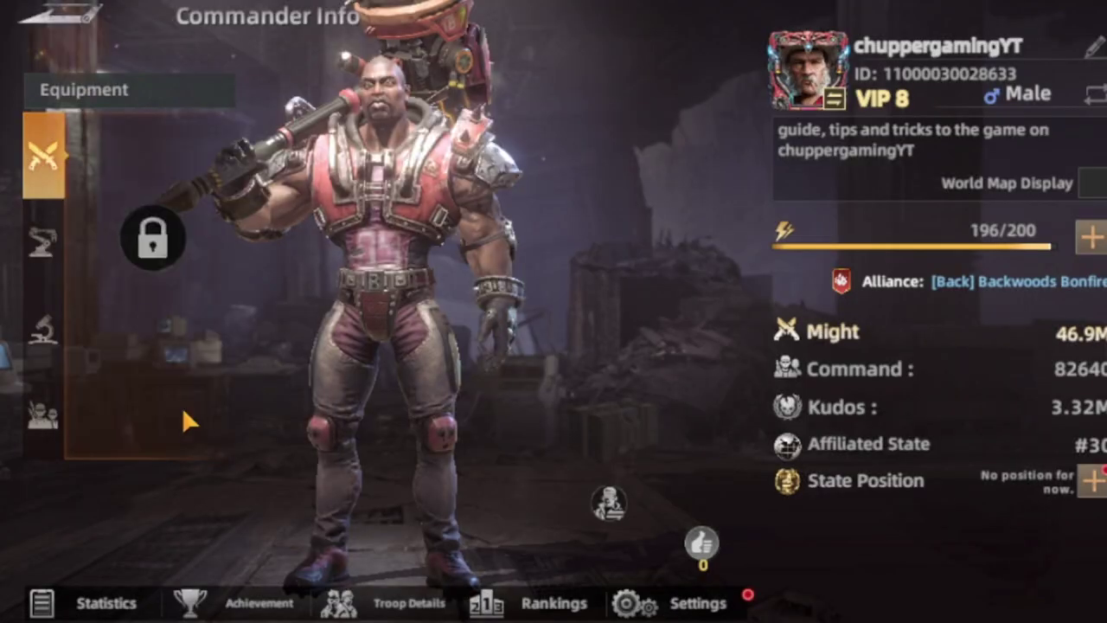
{"action": "left_click", "coordinate": [683, 598]}
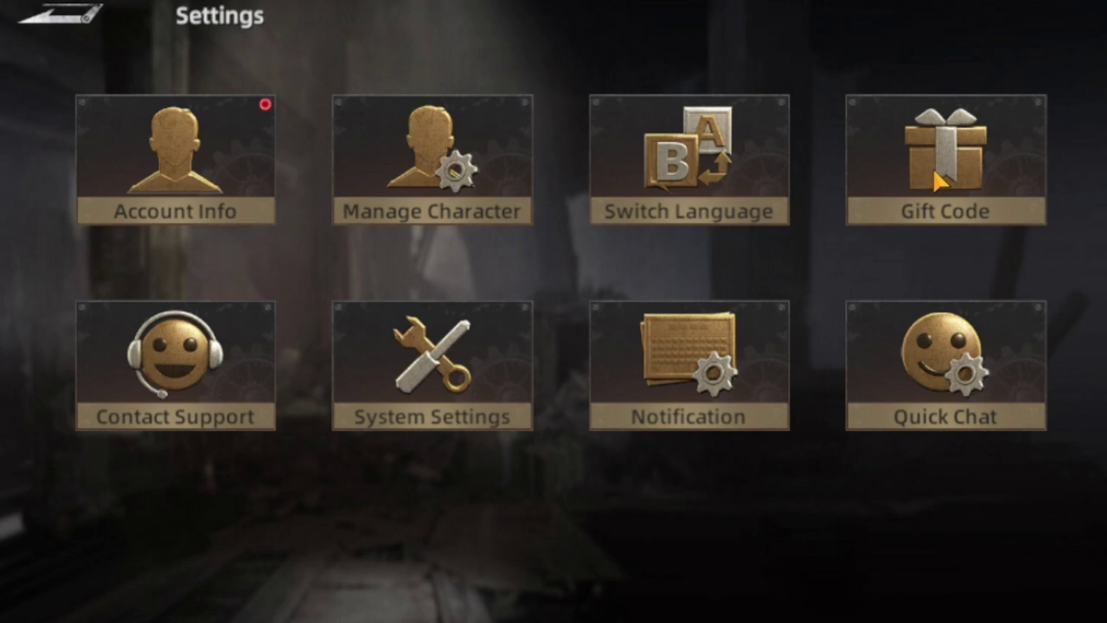
Paste the copied gift code, exchange it for rewards, and close the Obtained panel.
{"action": "left_click", "coordinate": [938, 178]}
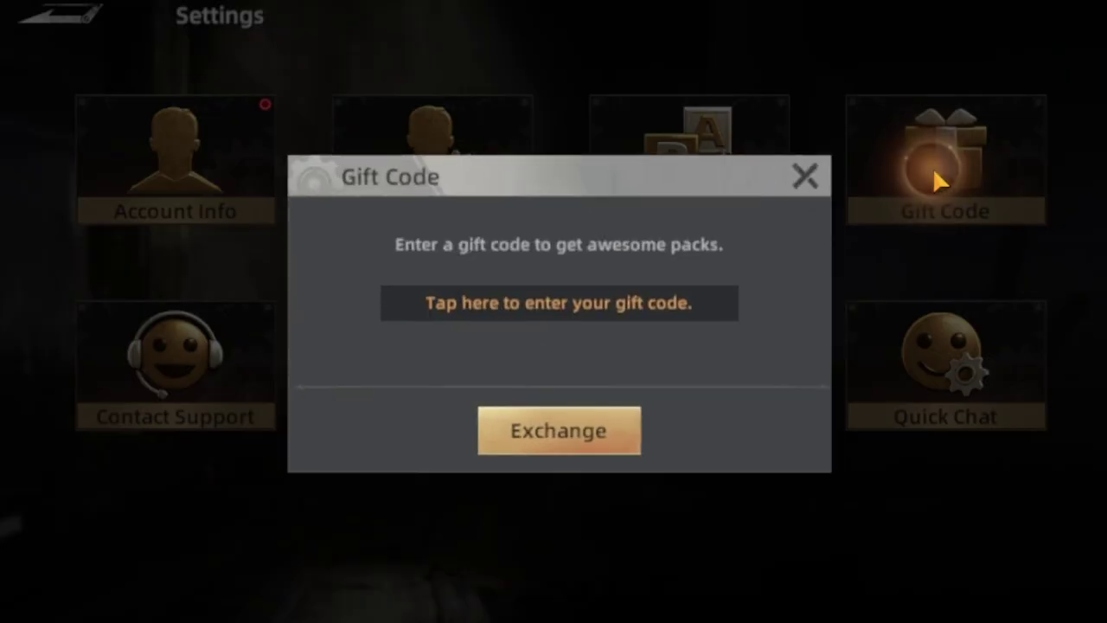
{"action": "left_click", "coordinate": [597, 296]}
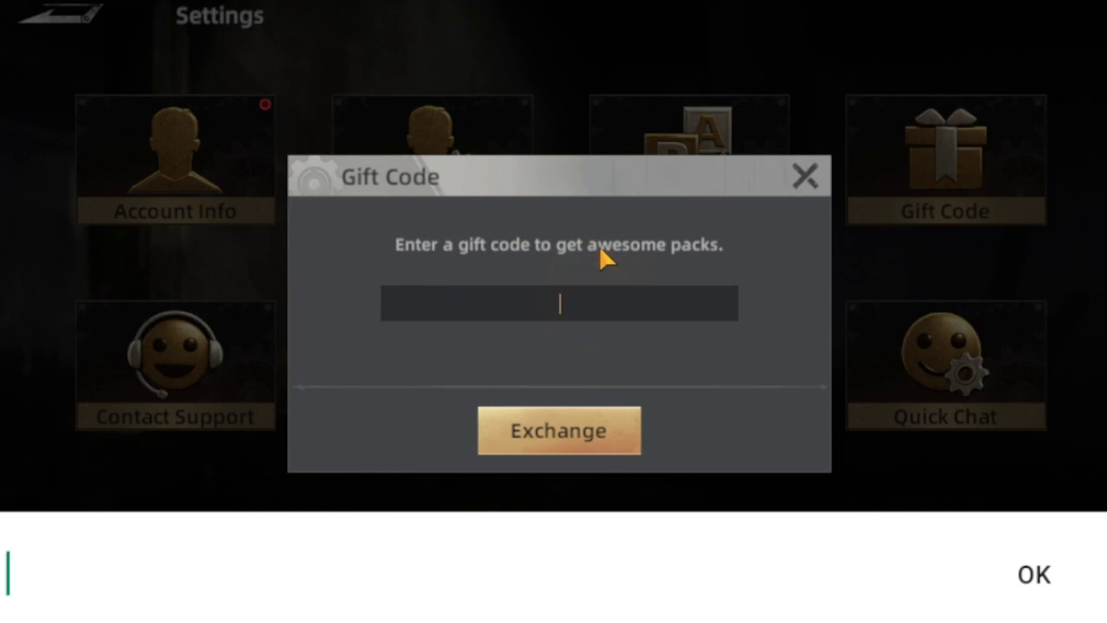
{"action": "type", "text": "FC2RB6801G"}
{"action": "left_click", "coordinate": [415, 389]}
{"action": "left_click", "coordinate": [561, 433]}
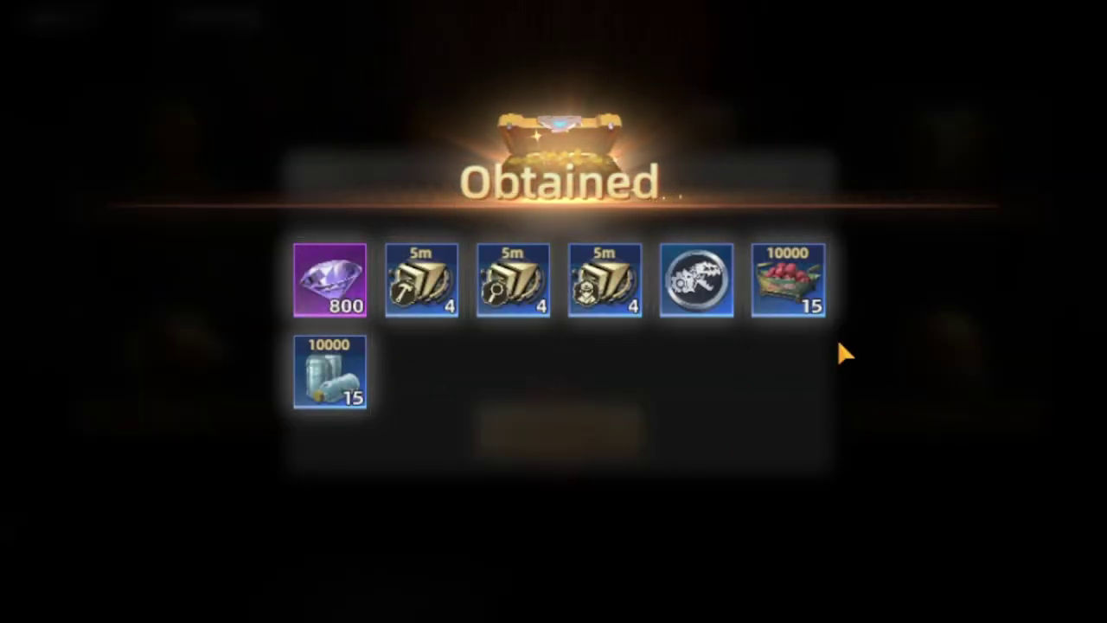
{"action": "left_click", "coordinate": [748, 564]}
{"action": "key", "text": "alt+Tab"}
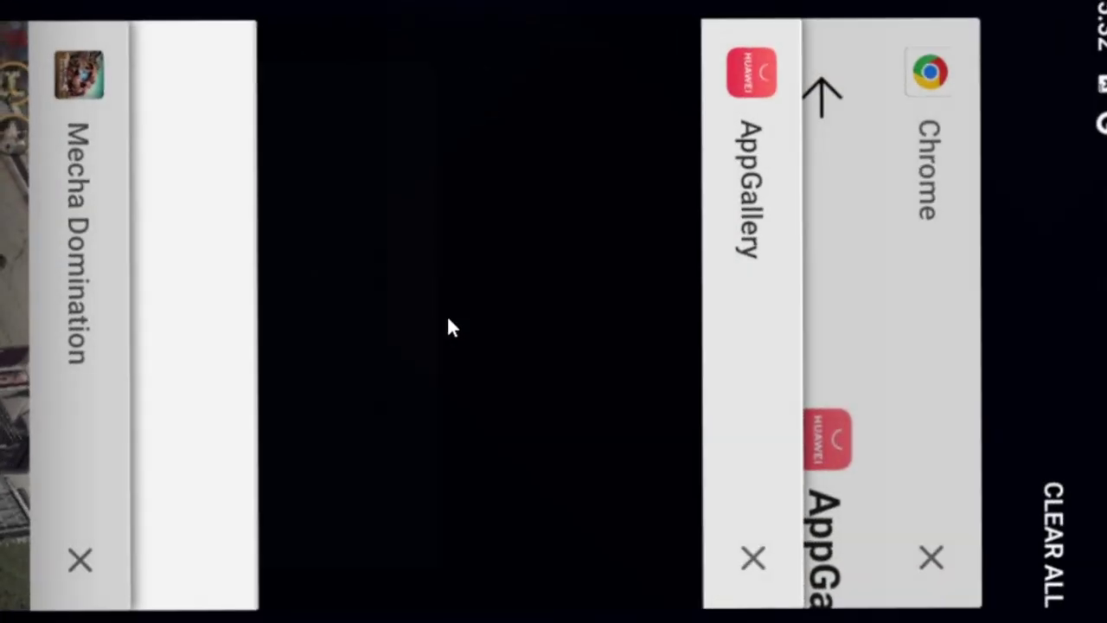
Return to the AppGallery event page, close the Congratulations notice, and review Offer 1 marked Claimed.
{"action": "left_click", "coordinate": [169, 311]}
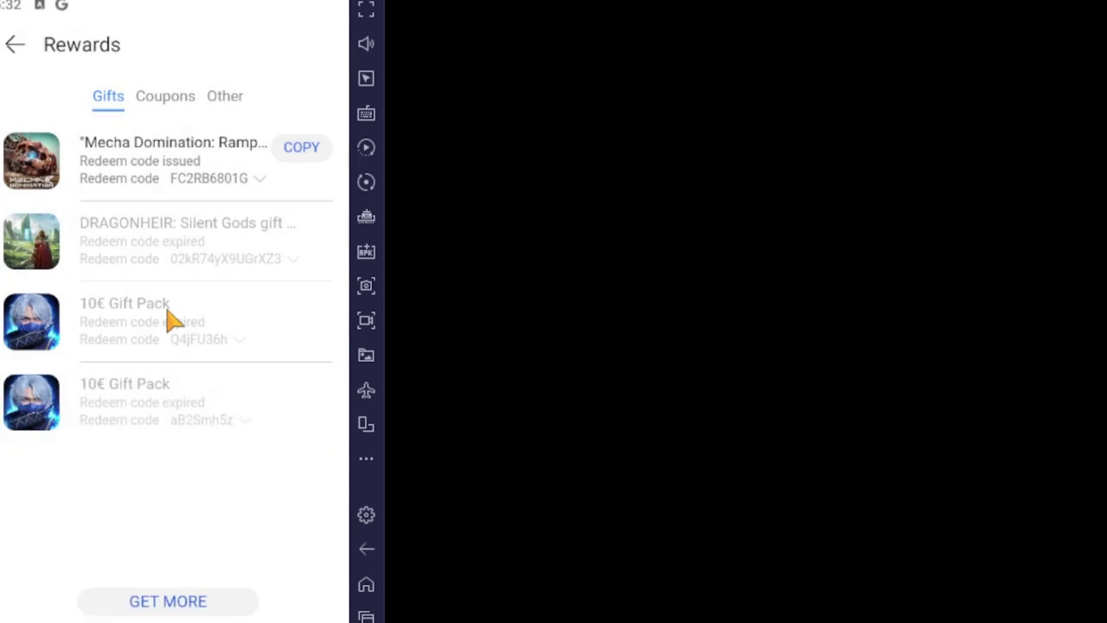
{"action": "left_click", "coordinate": [15, 45]}
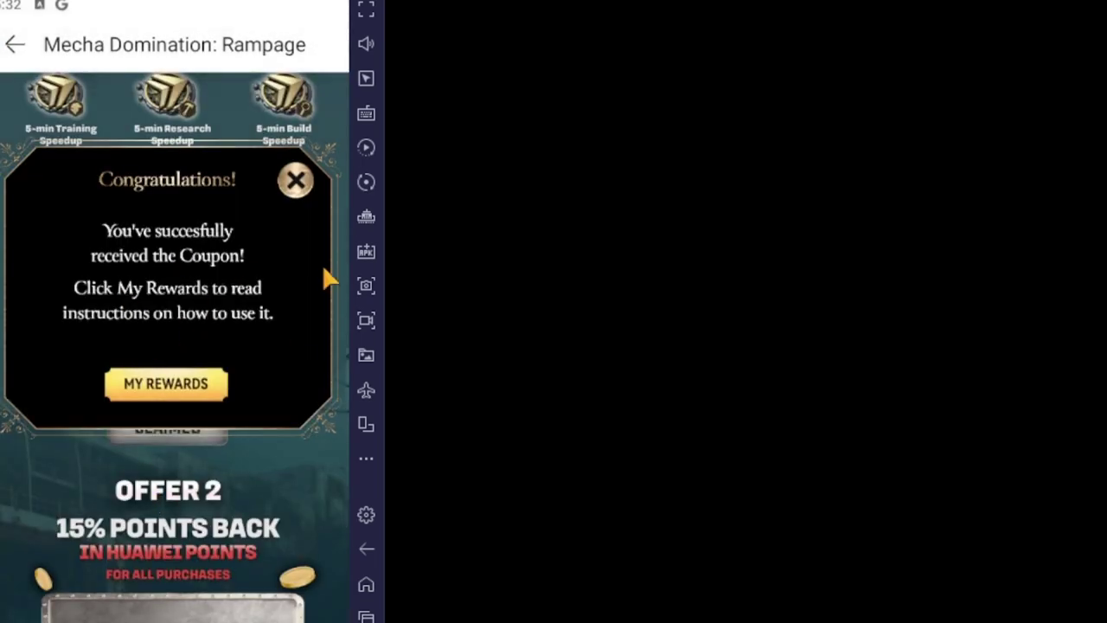
{"action": "left_click", "coordinate": [295, 180]}
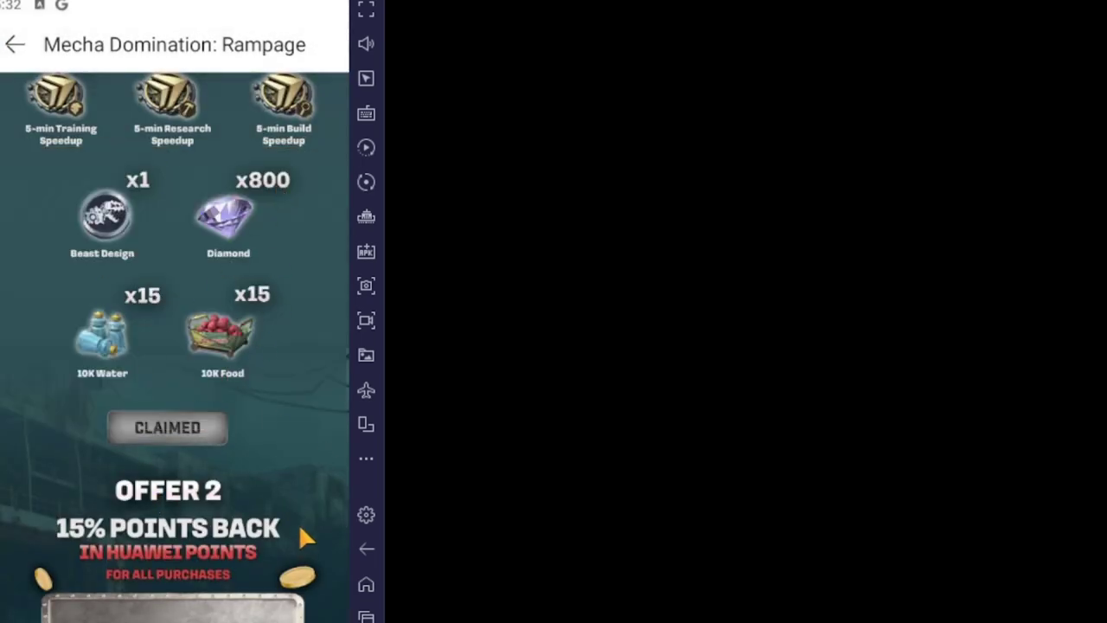
{"action": "left_click_drag", "start_coordinate": [298, 523], "coordinate": [350, 227]}
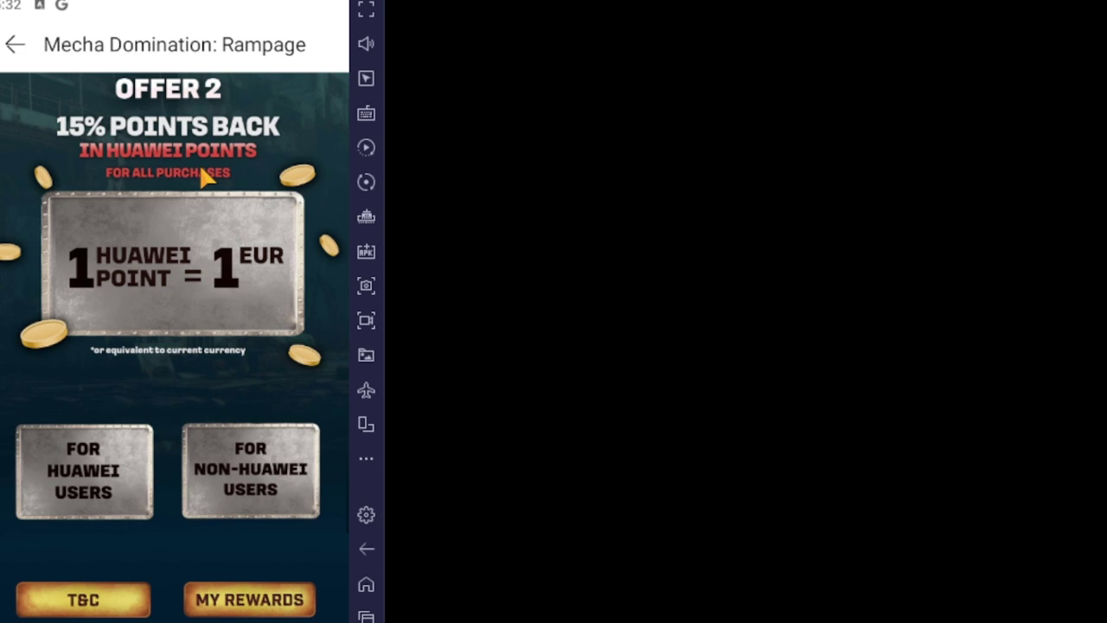
{"action": "scroll", "coordinate": [203, 175], "scroll_direction": "up", "scroll_amount": 3}
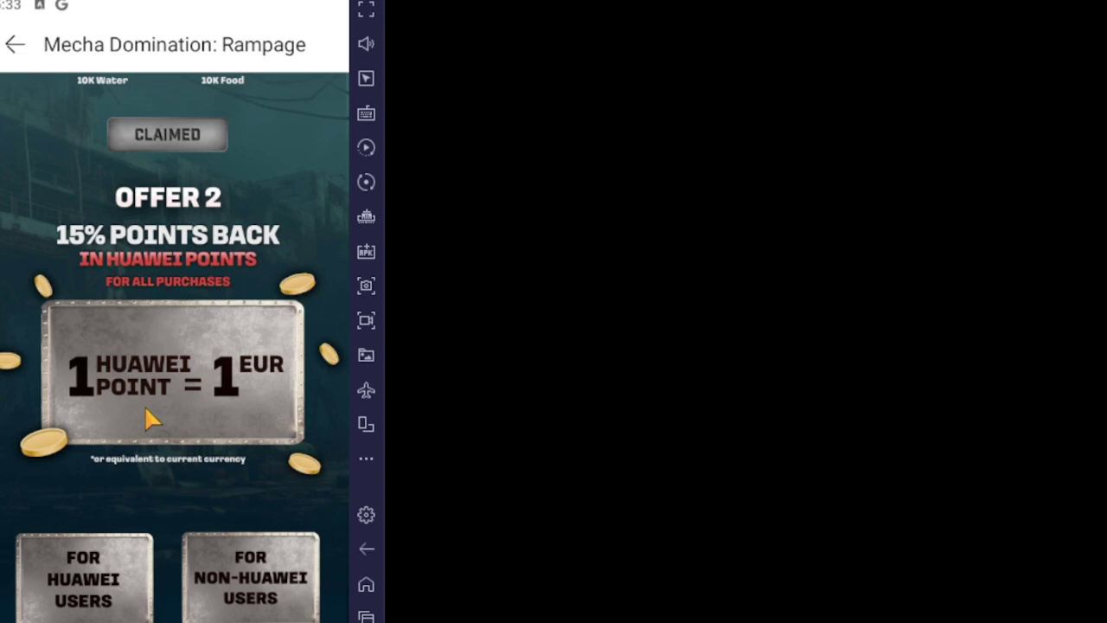
{"action": "left_click_drag", "start_coordinate": [145, 413], "coordinate": [155, 191]}
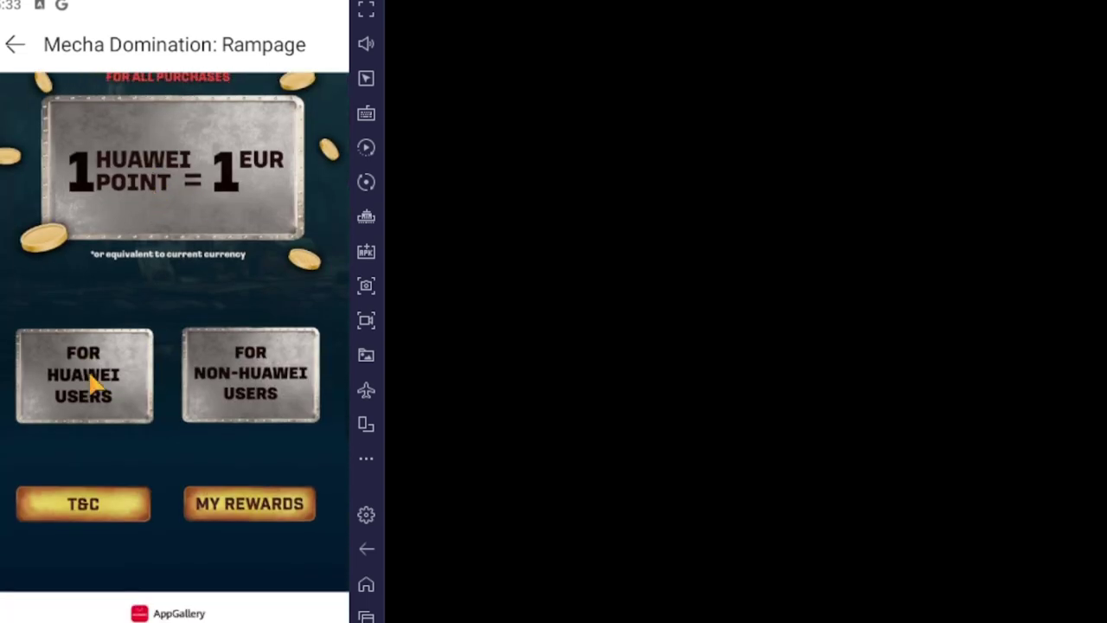
{"action": "scroll", "coordinate": [90, 382], "scroll_direction": "down", "scroll_amount": 1}
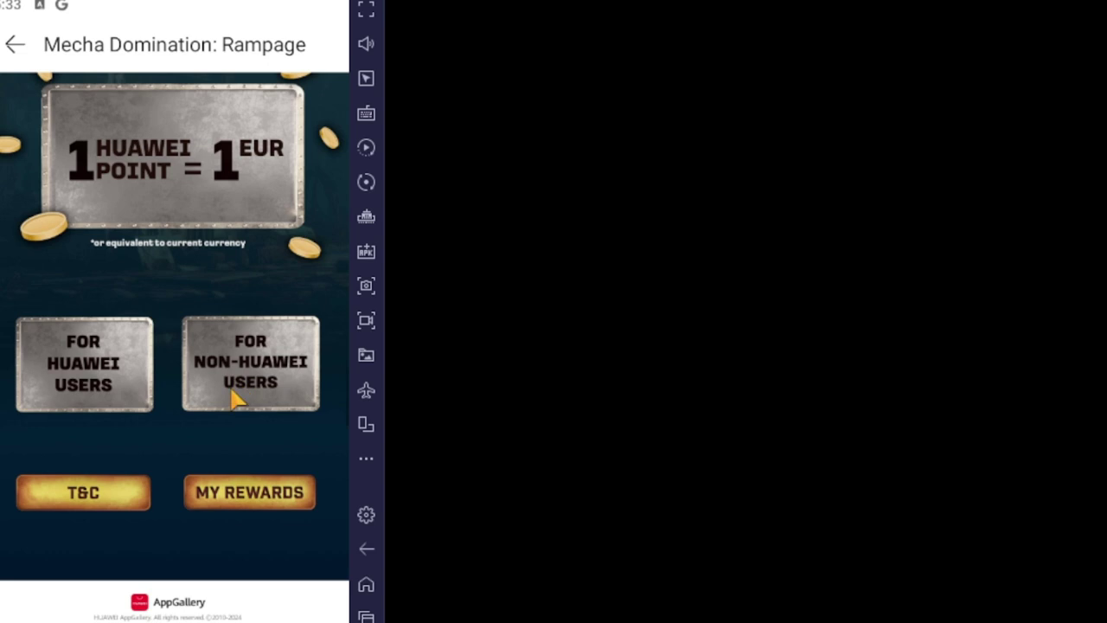
{"action": "left_click_drag", "start_coordinate": [198, 289], "coordinate": [217, 467]}
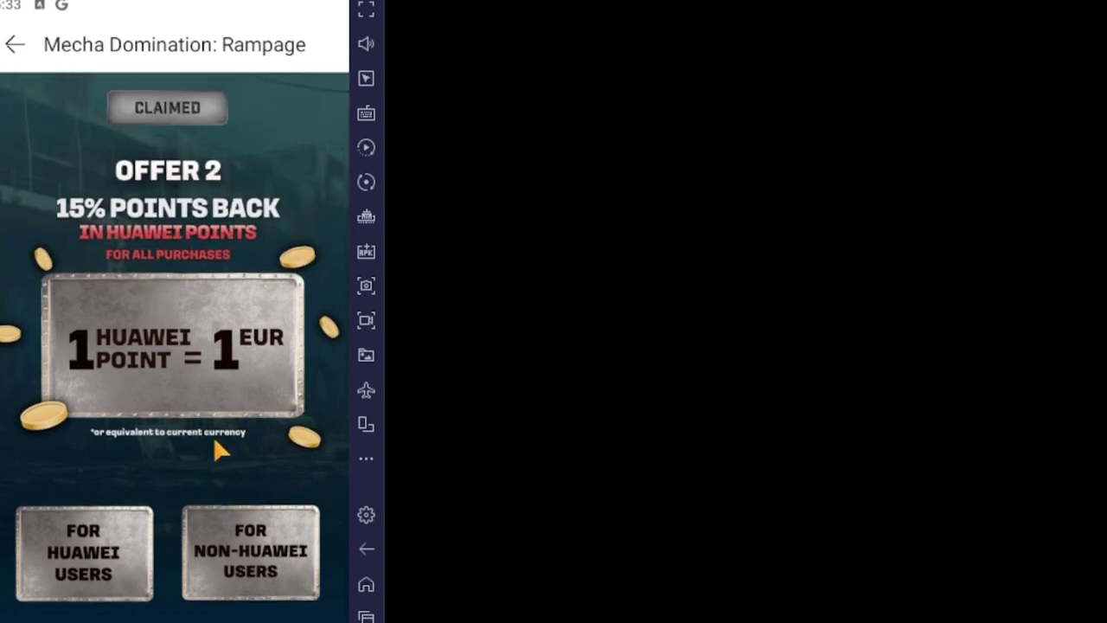
{"action": "left_click", "coordinate": [365, 616]}
Close Mecha Domination's Gift Code window and back out through Settings and Commander Info to the base city.
{"action": "left_click", "coordinate": [247, 383]}
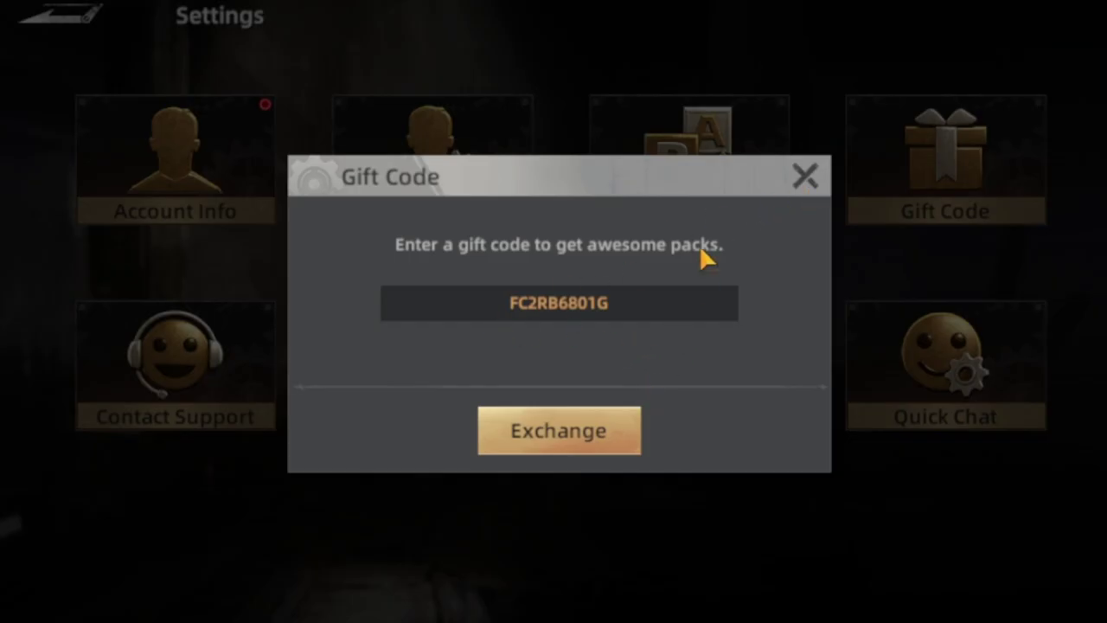
{"action": "left_click", "coordinate": [803, 177]}
{"action": "left_click", "coordinate": [102, 21]}
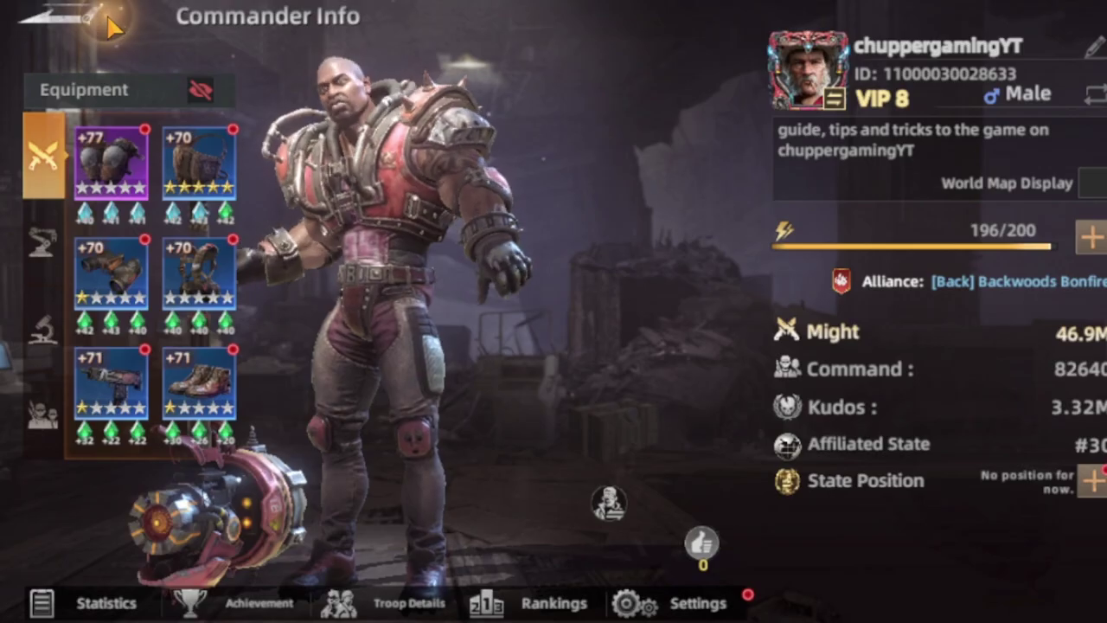
{"action": "left_click", "coordinate": [103, 16]}
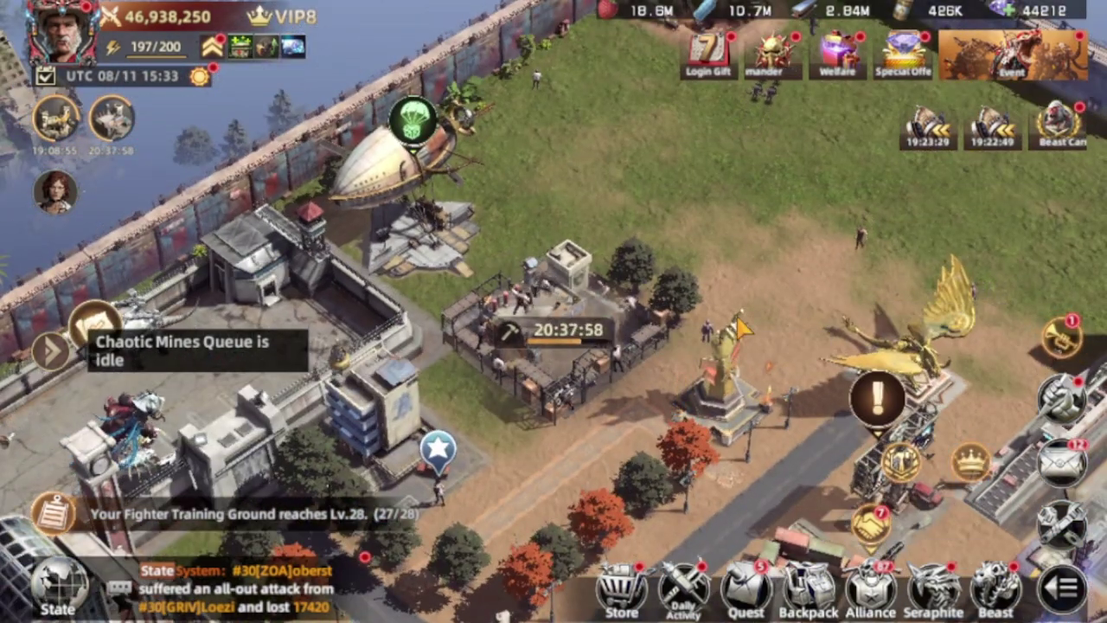
{"action": "left_click_drag", "start_coordinate": [737, 231], "coordinate": [391, 40]}
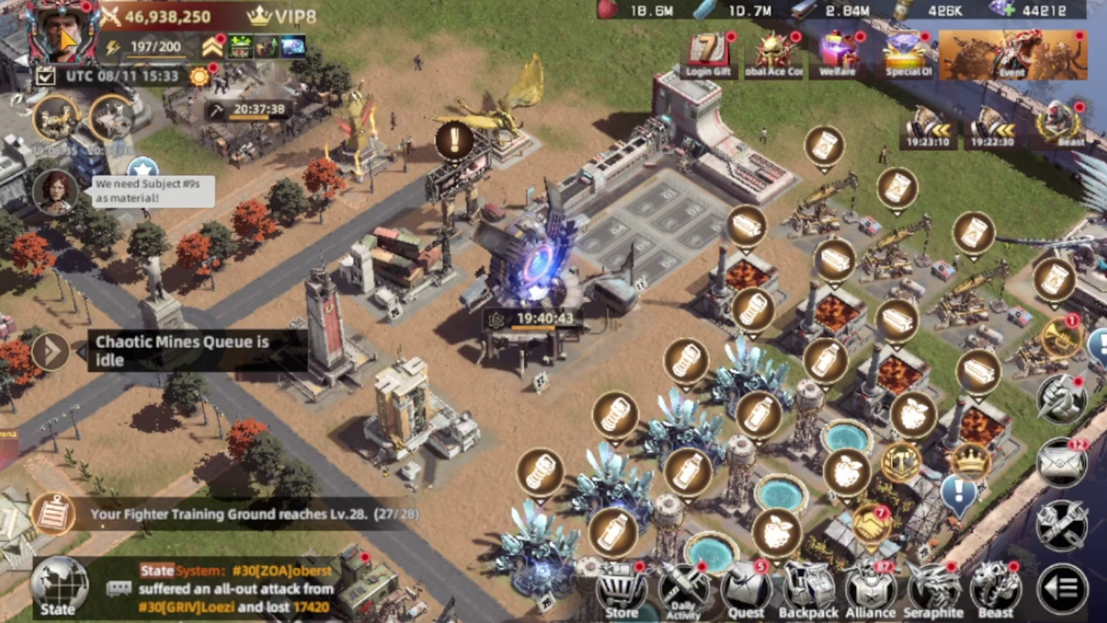
{"action": "left_click", "coordinate": [62, 39]}
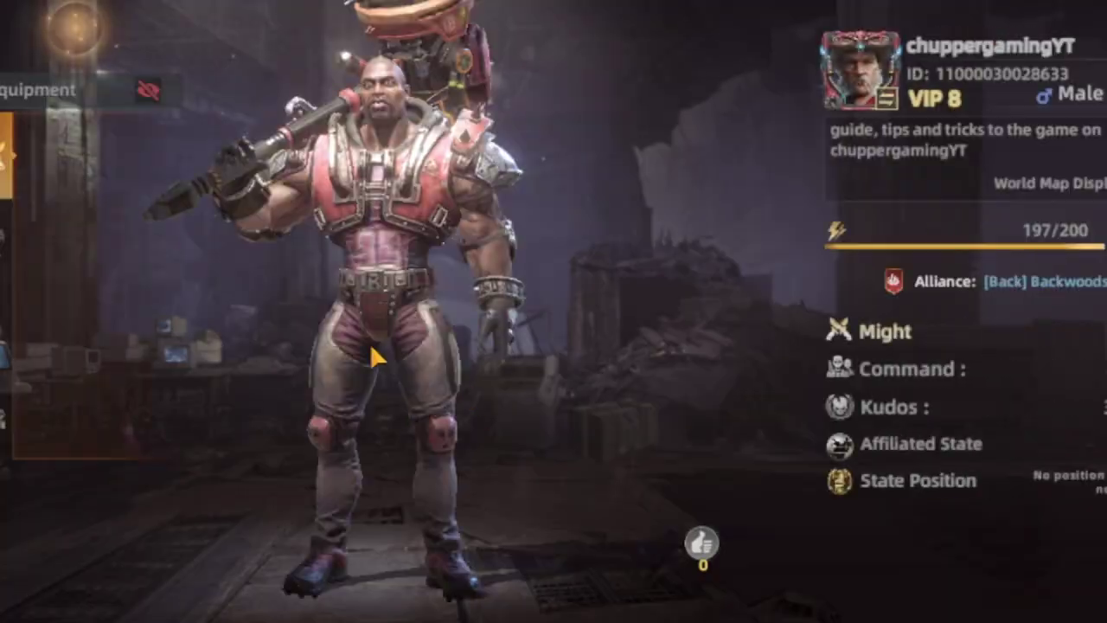
{"action": "left_click", "coordinate": [683, 603]}
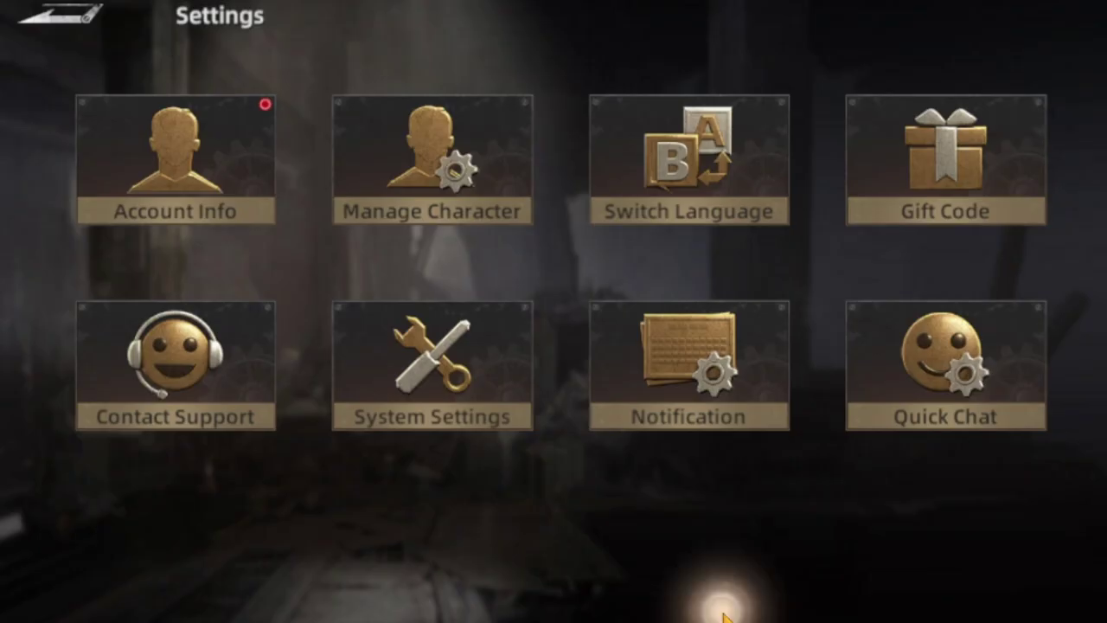
{"action": "left_click", "coordinate": [193, 190]}
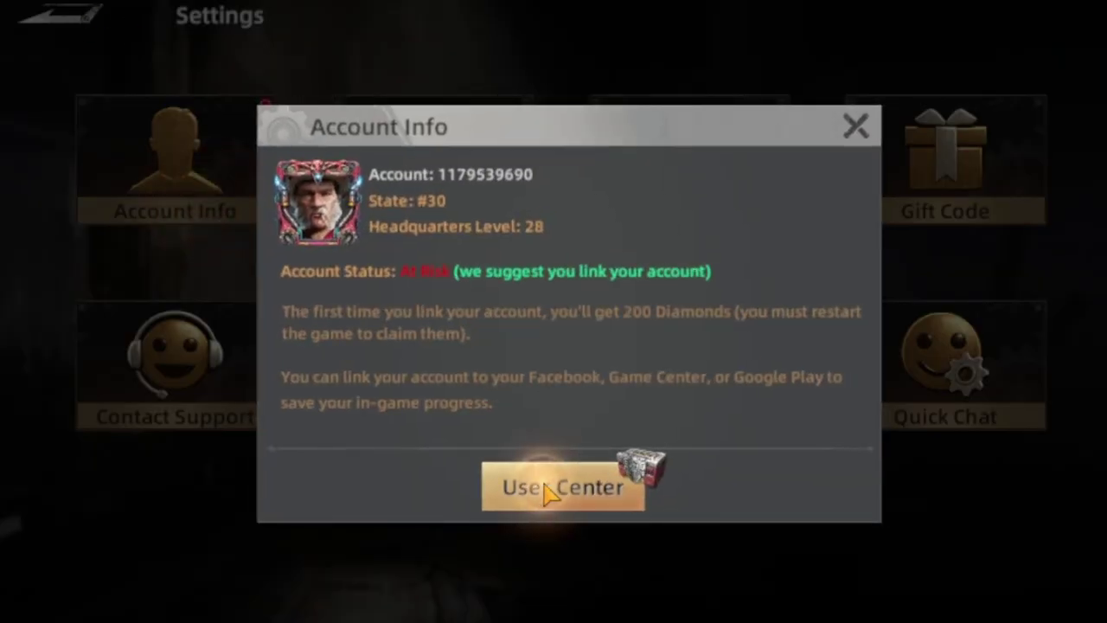
{"action": "left_click", "coordinate": [548, 487]}
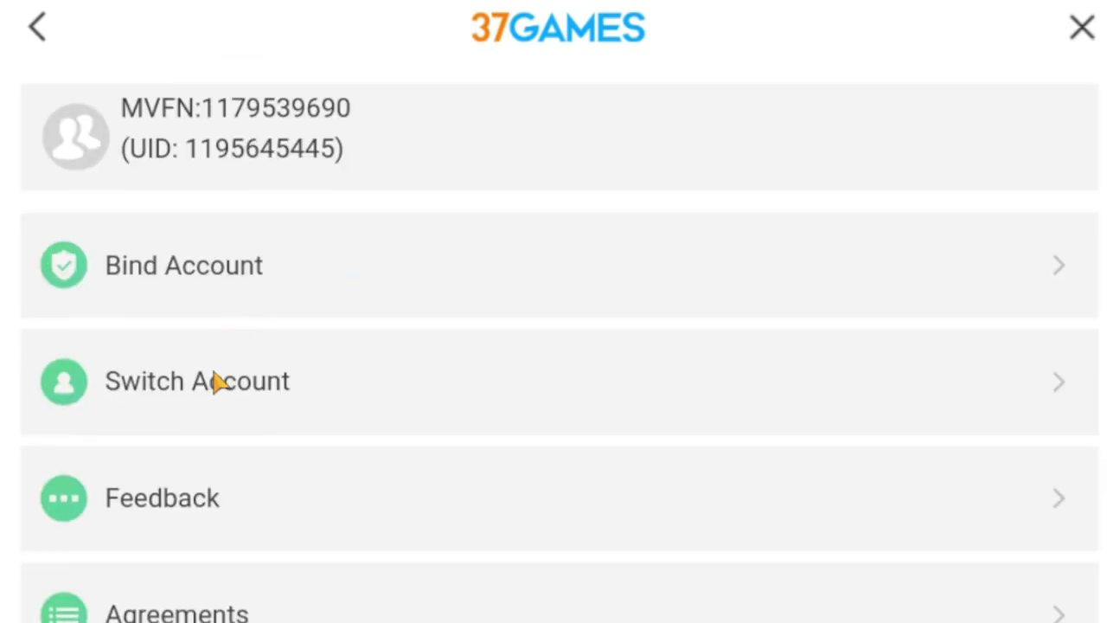
{"action": "left_click", "coordinate": [212, 377]}
{"action": "left_click", "coordinate": [724, 482]}
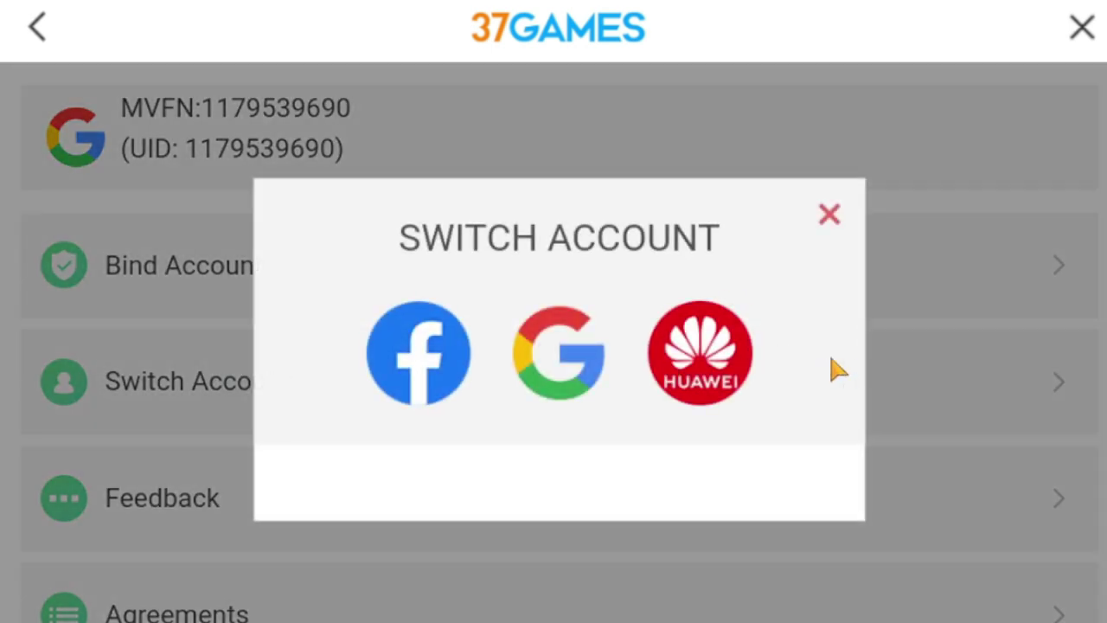
{"action": "left_click", "coordinate": [1091, 31]}
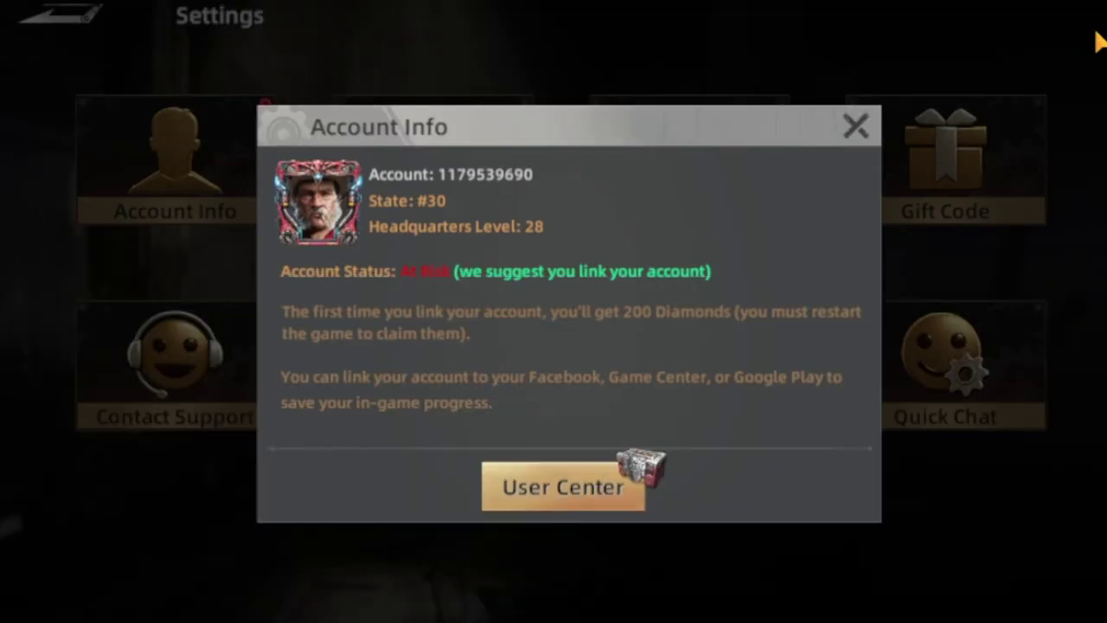
{"action": "left_click", "coordinate": [855, 127]}
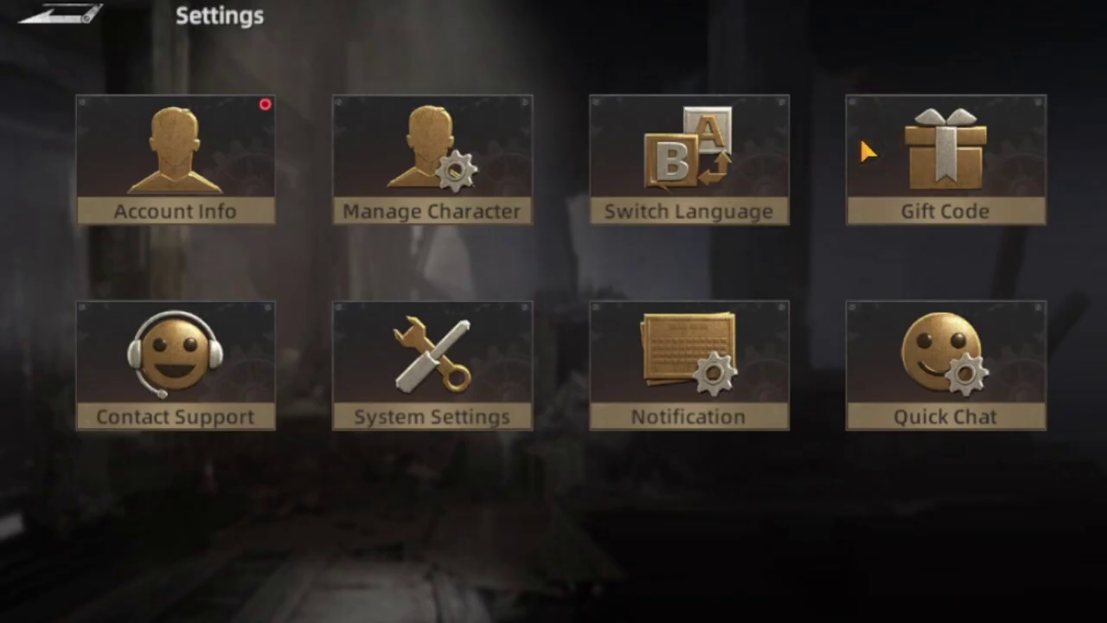
{"action": "left_click", "coordinate": [74, 26]}
{"action": "left_click", "coordinate": [72, 24]}
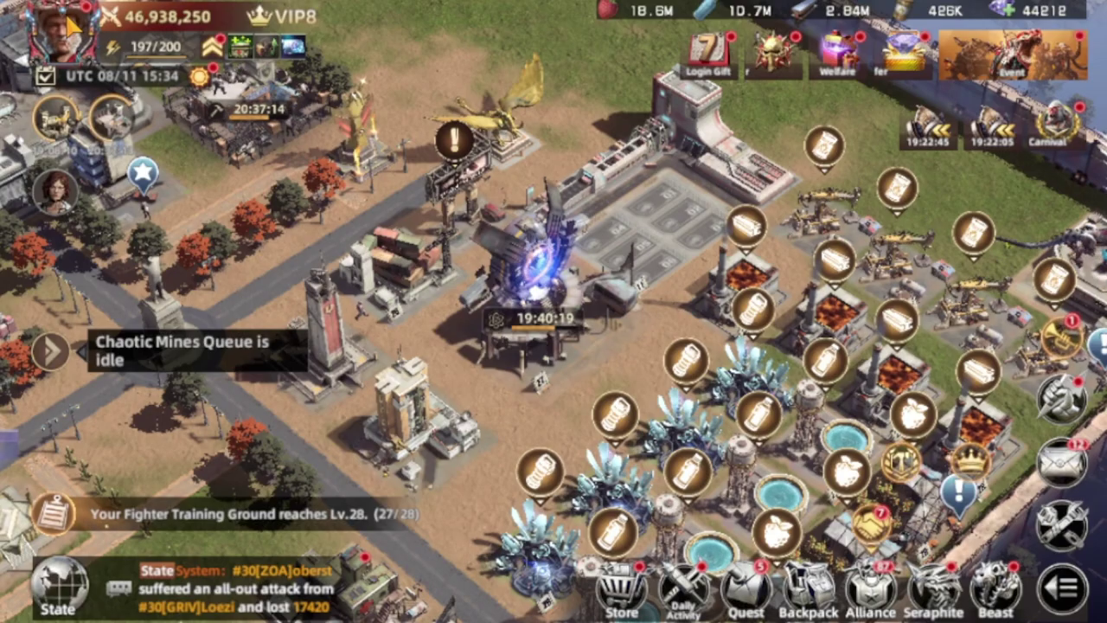